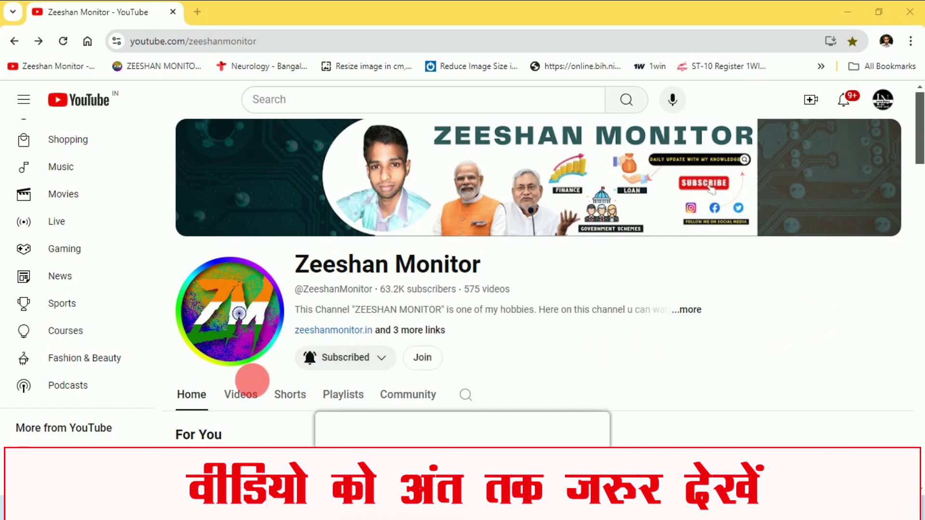
Step: Open the channel's Videos tab and scroll down to the latest upload thumbnails
click(243, 393)
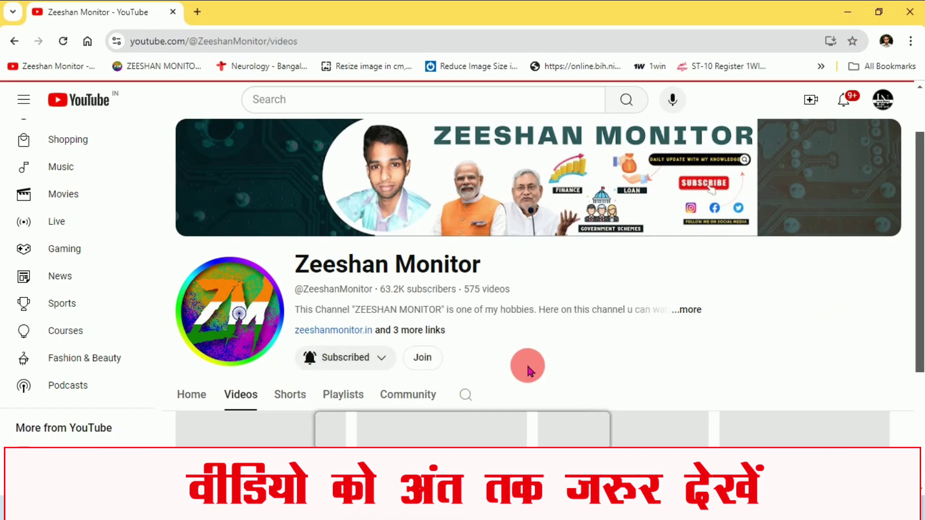
scroll(532, 337, down, 2)
scroll(534, 339, down, 2)
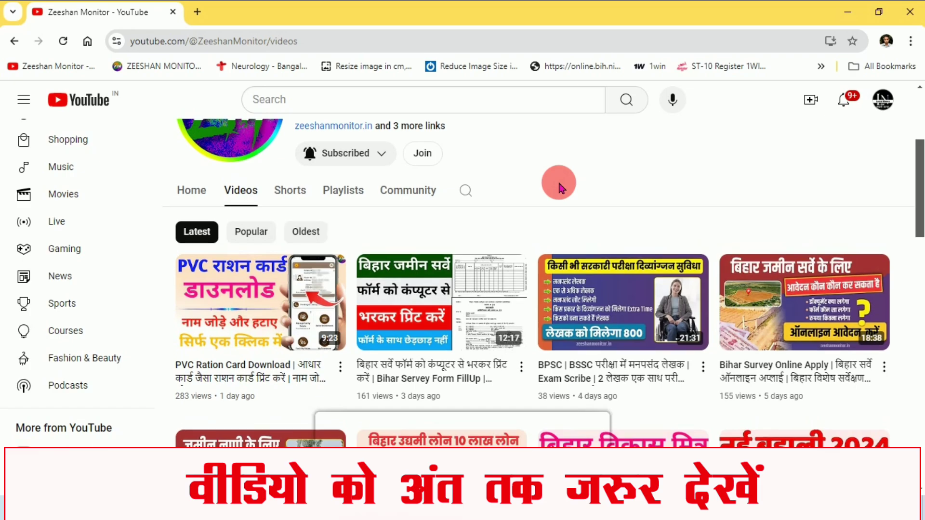
Step: Scroll the channel page, then select image 1 in File Explorer's New folder
scroll(559, 183, up, 3)
scroll(559, 183, up, 2)
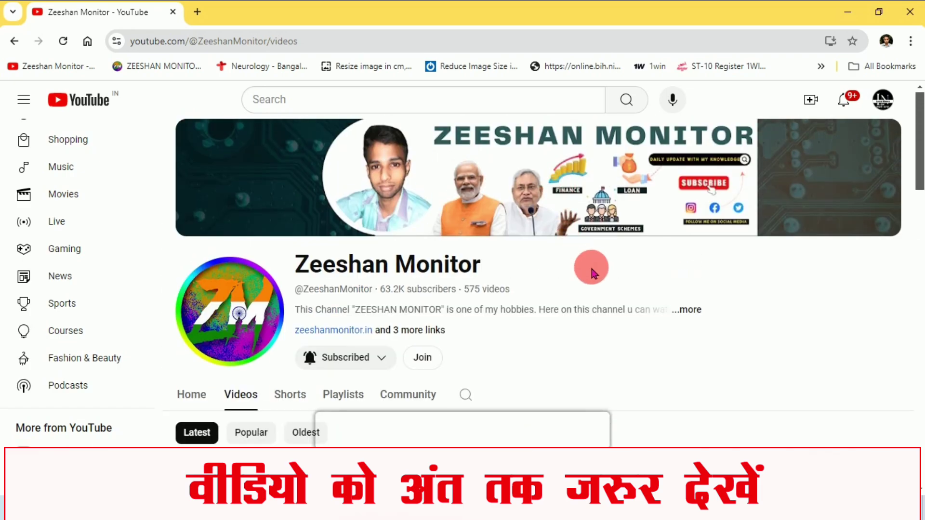
scroll(591, 273, down, 3)
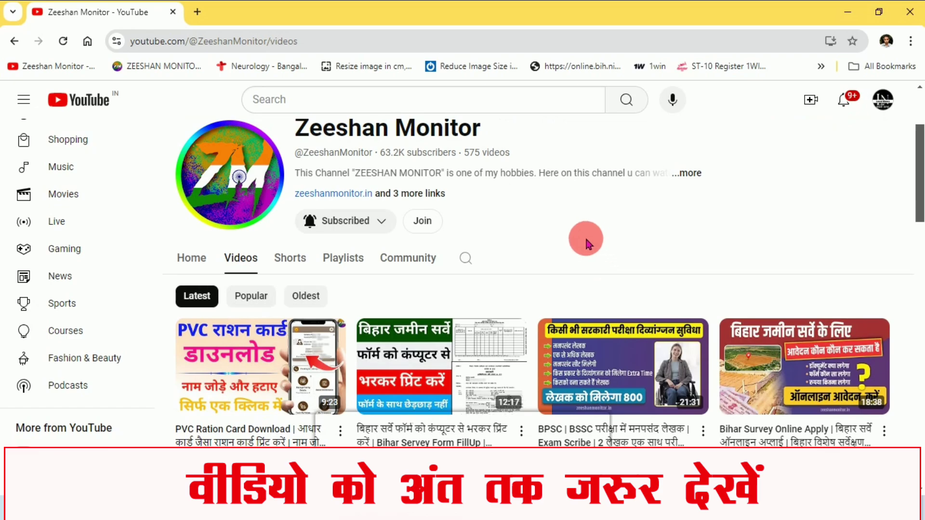
scroll(587, 243, down, 1)
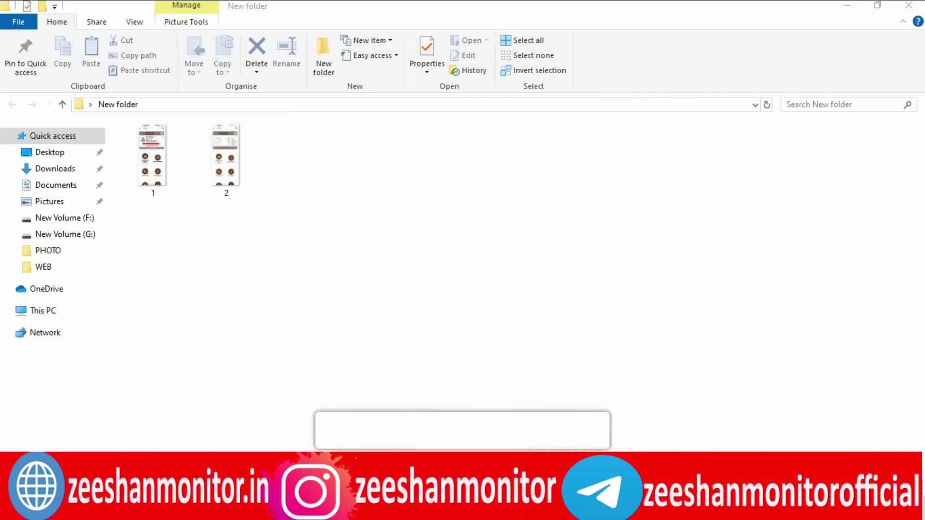
click(154, 163)
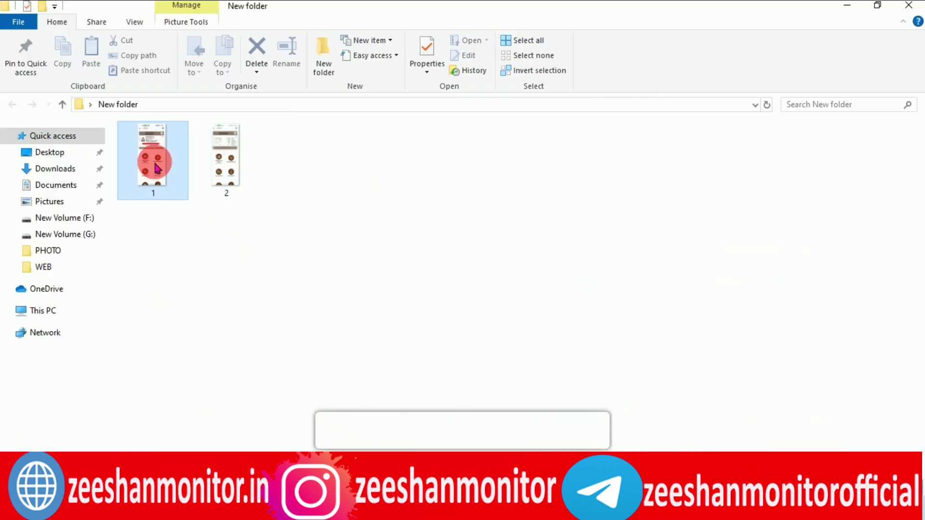
Step: Open image 1 in Photos, maximized and zoomed to the top of the screenshot
double_click(155, 165)
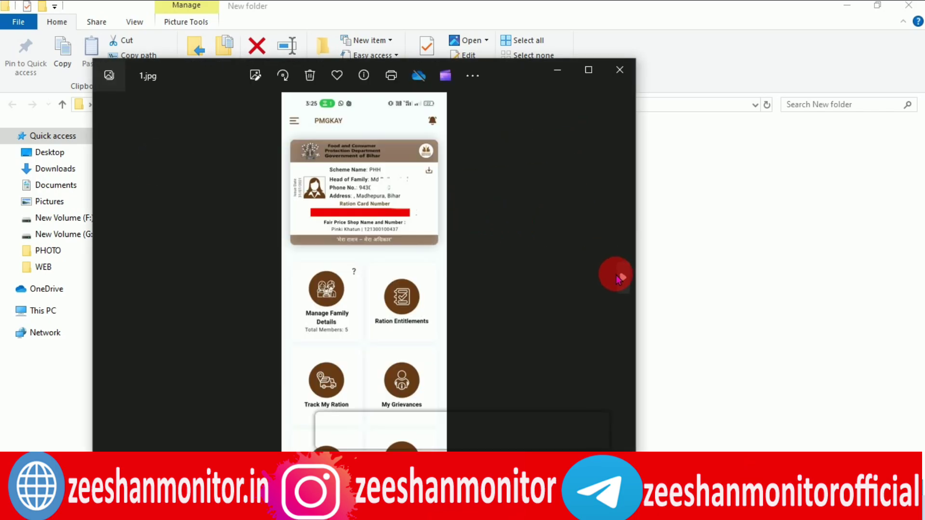
click(588, 70)
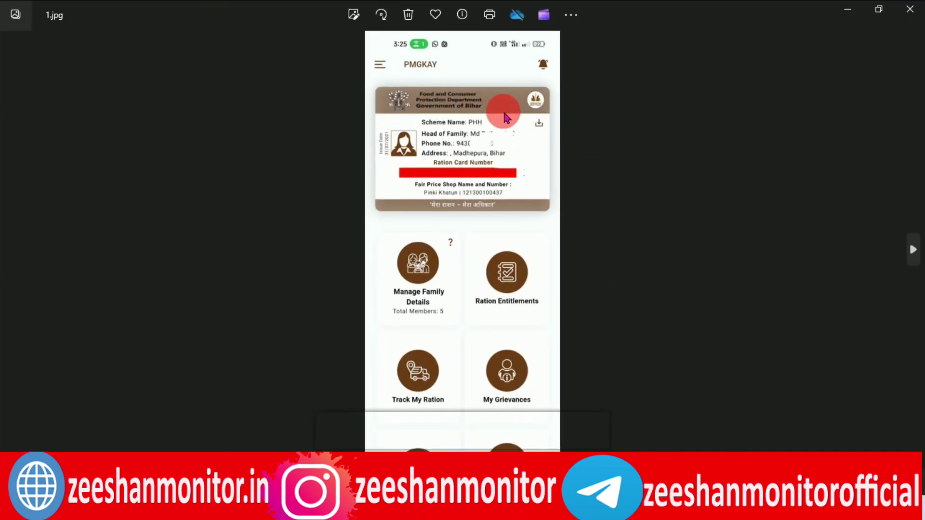
scroll(539, 158, up, 1)
scroll(479, 191, up, 1)
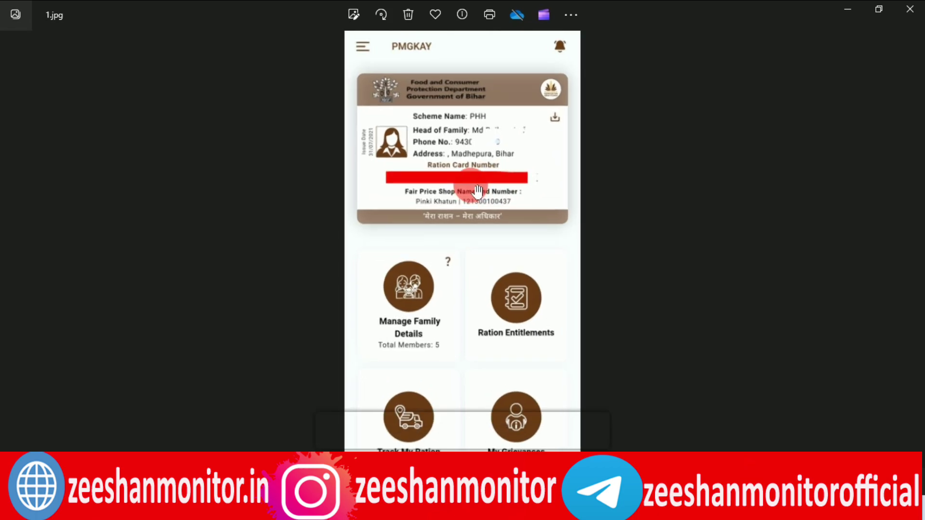
scroll(478, 192, up, 1)
drag(496, 128, 529, 186)
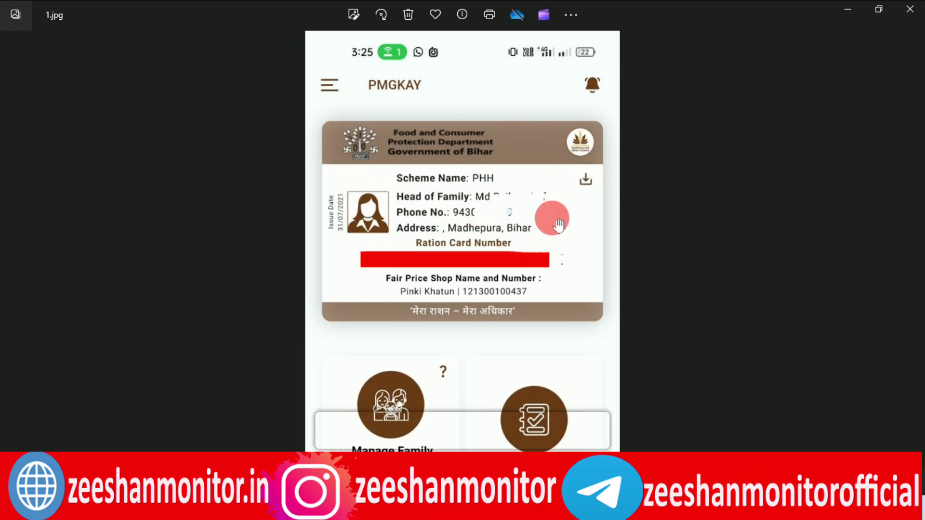
Step: Look over the member list screenshot 2.JPG, then close the Photos viewer
click(912, 248)
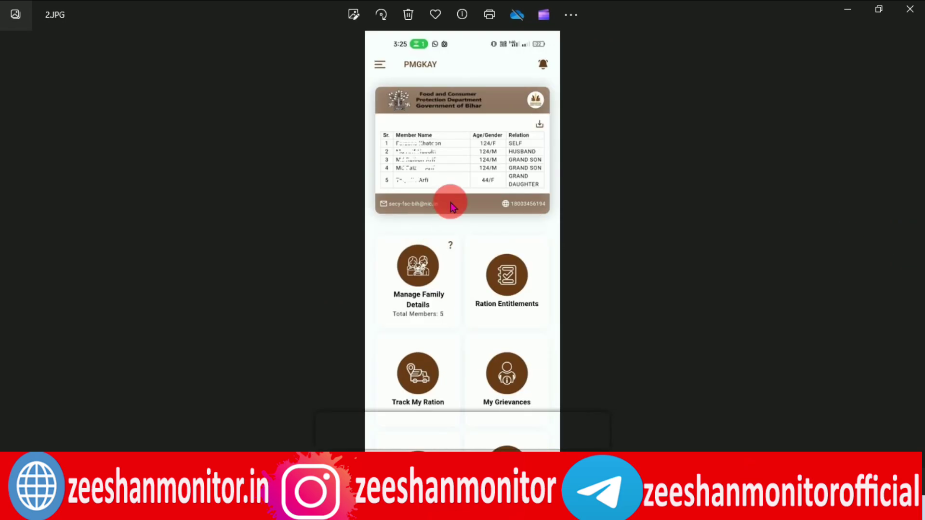
scroll(449, 193, up, 2)
scroll(455, 178, up, 2)
scroll(460, 176, down, 2)
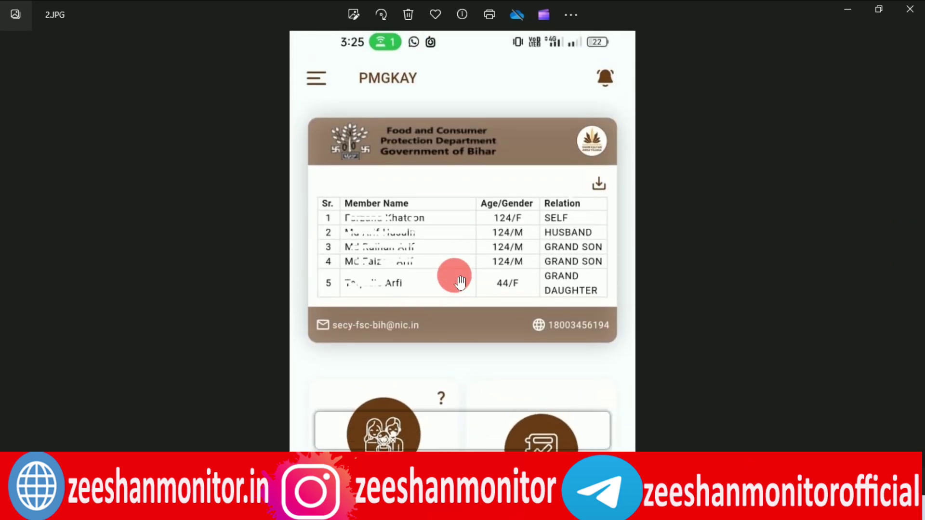
scroll(456, 273, down, 1)
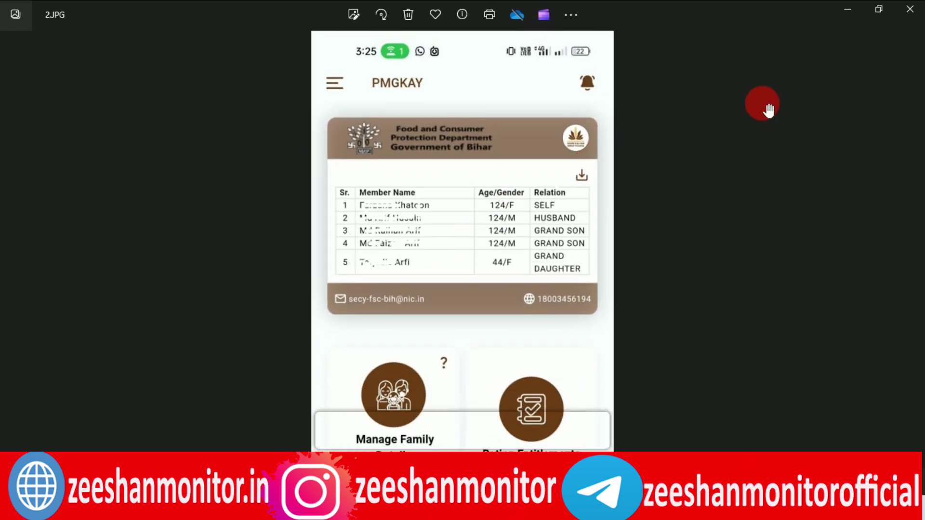
click(909, 9)
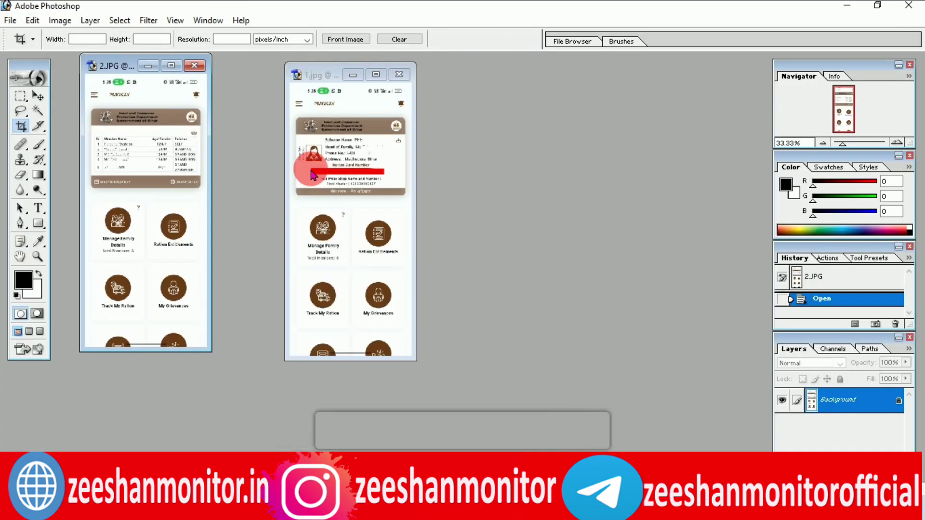
Step: Maximize 1.jpg and zoom to 100% with the card's top in view
click(376, 75)
key(ctrl+0)
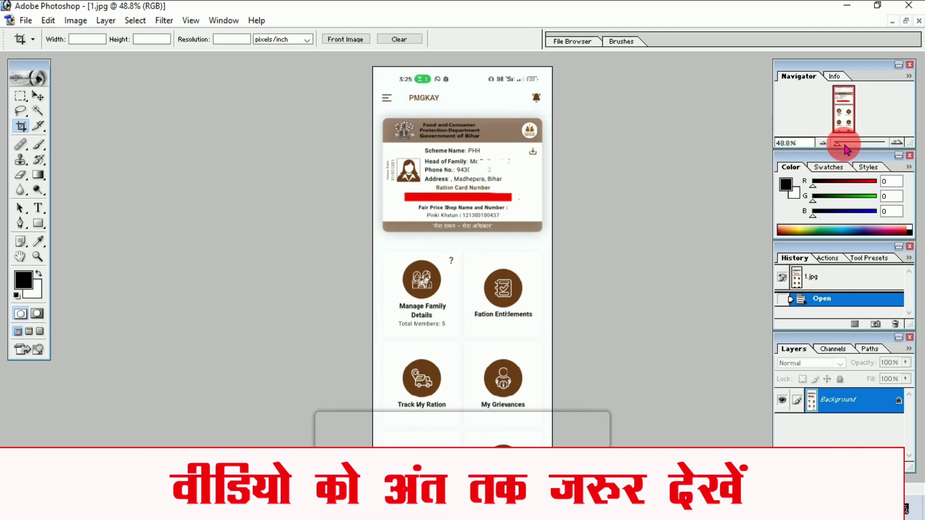
drag(846, 147, 860, 144)
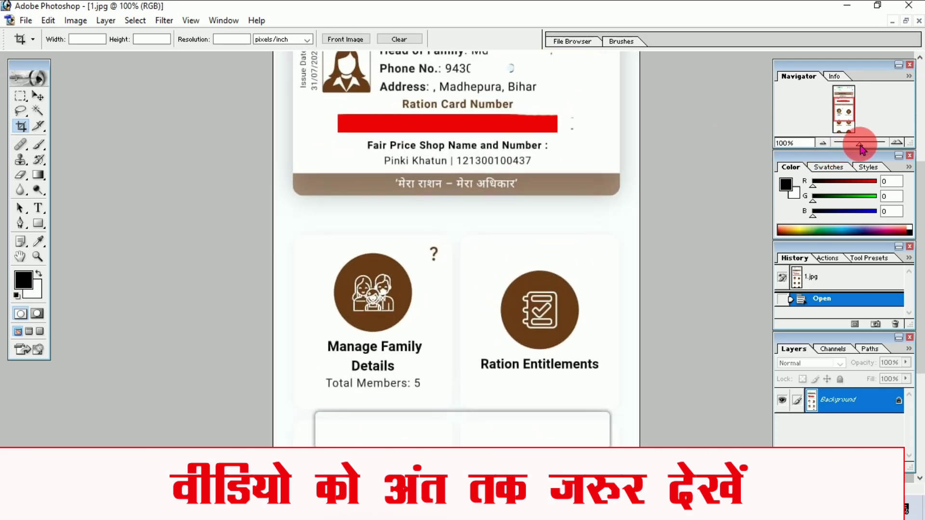
drag(842, 100, 846, 105)
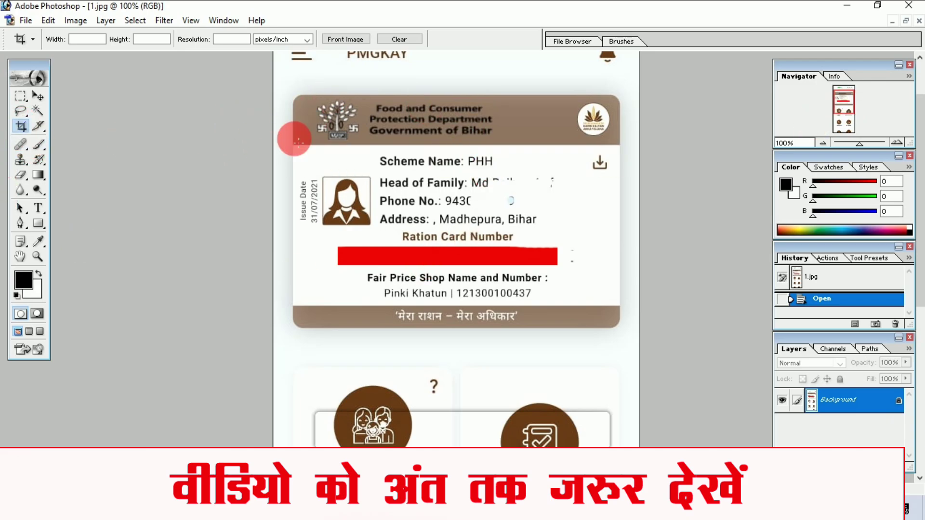
Step: Crop 1.jpg to just the ration card front
drag(293, 96, 619, 292)
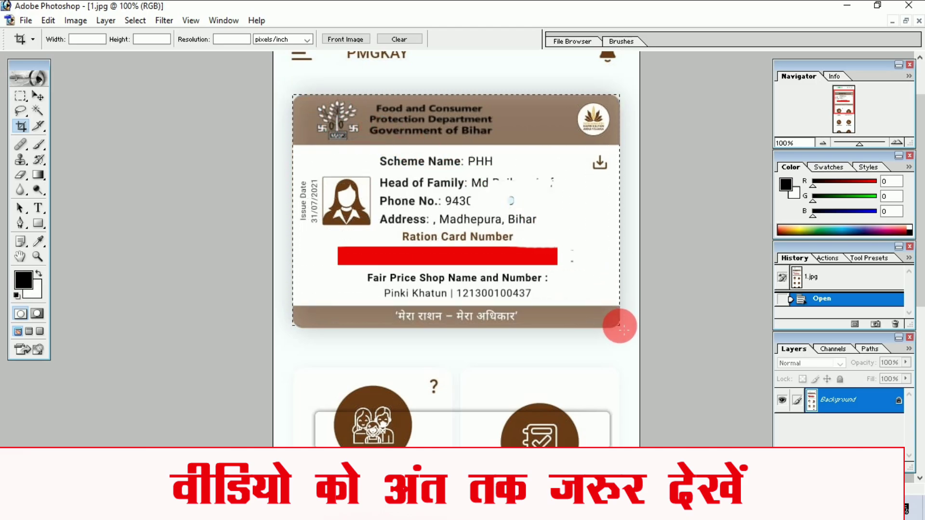
drag(620, 326, 619, 326)
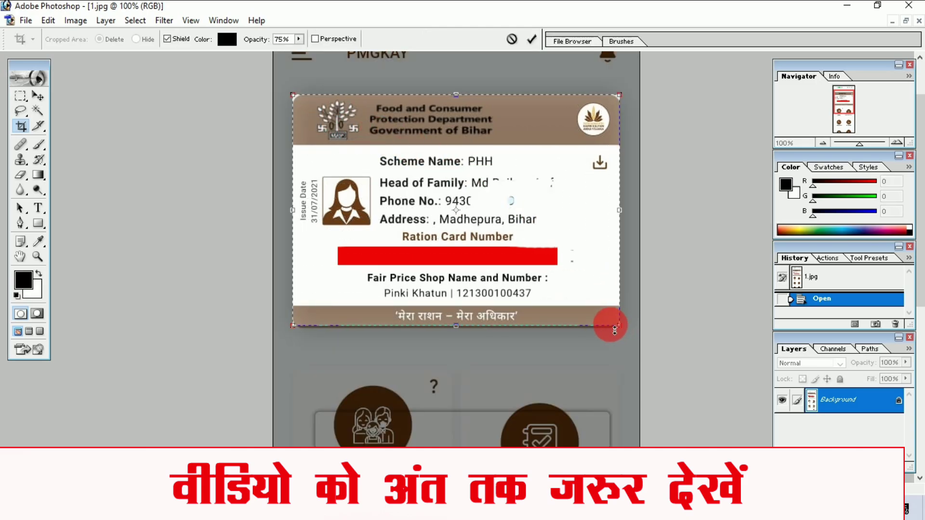
click(532, 43)
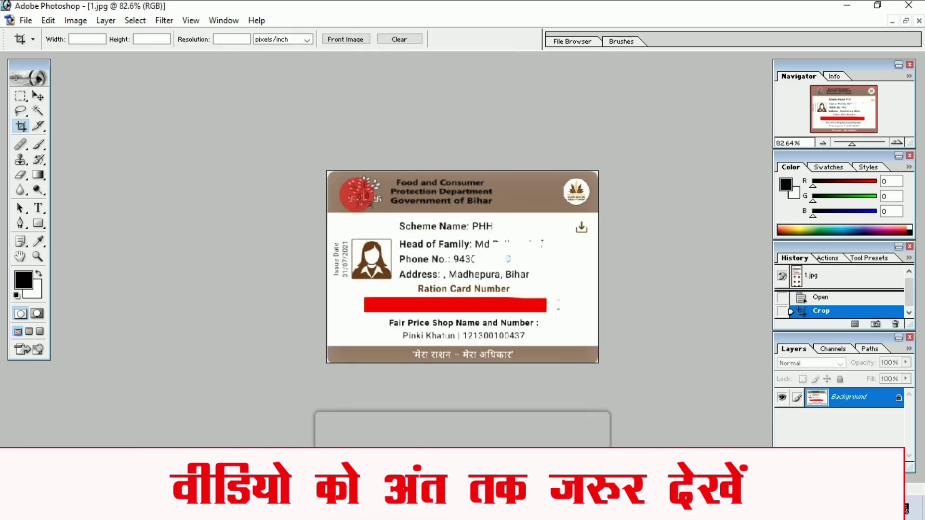
scroll(431, 233, up, 1)
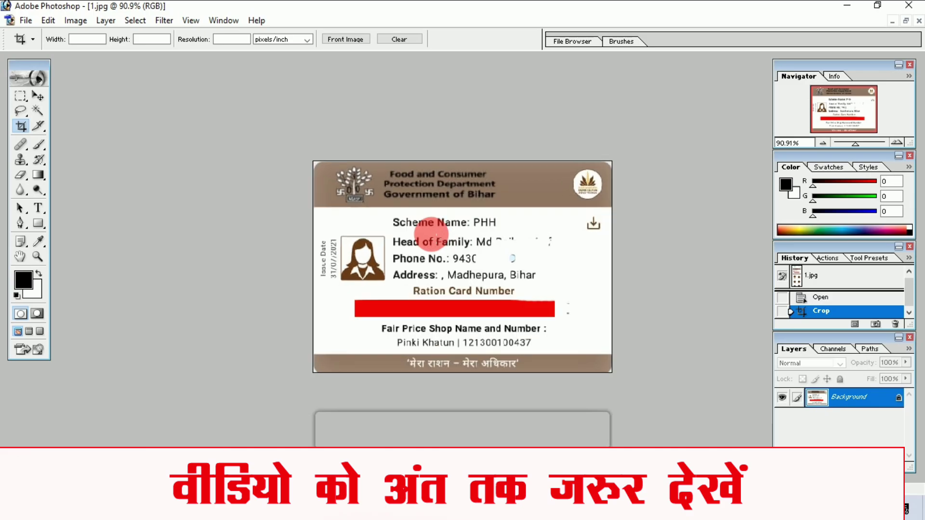
scroll(431, 234, up, 1)
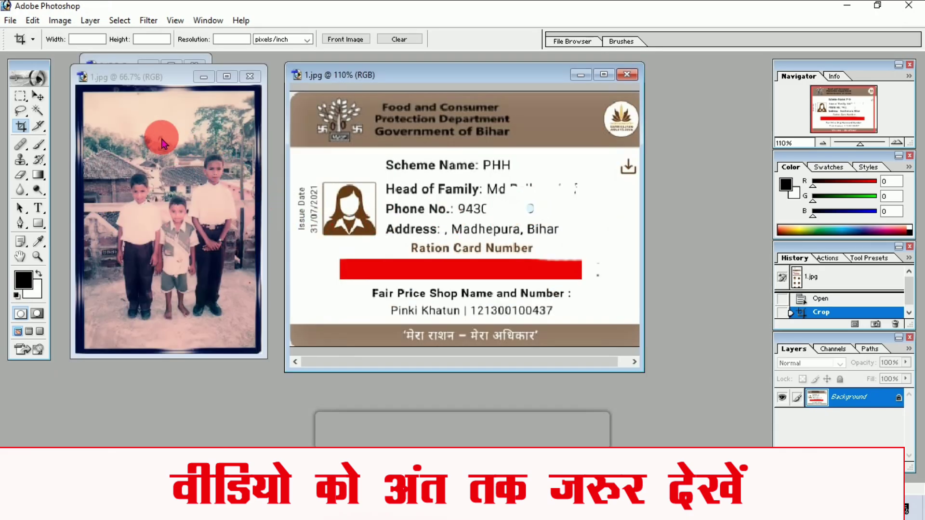
Step: Drag the three-boys photo with the Move tool into the 1.jpg card document as Layer 1
click(155, 78)
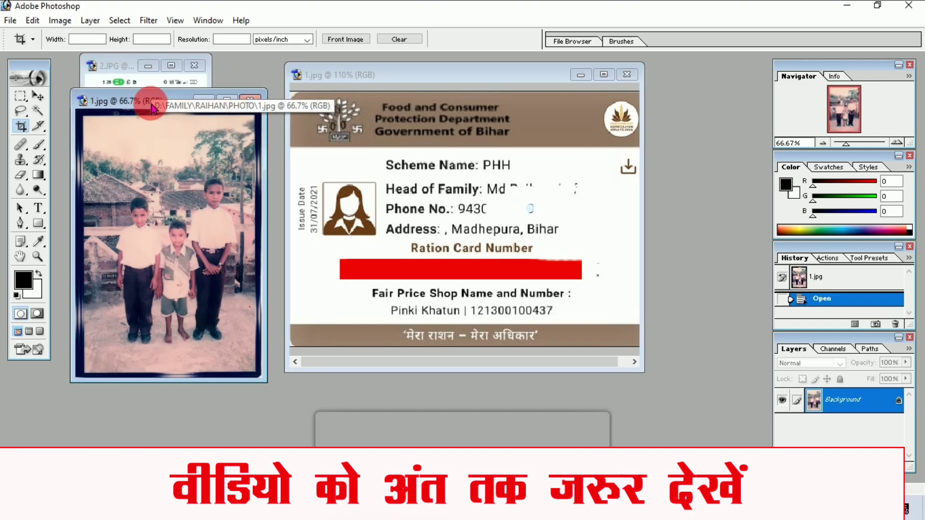
drag(154, 77, 154, 120)
click(38, 99)
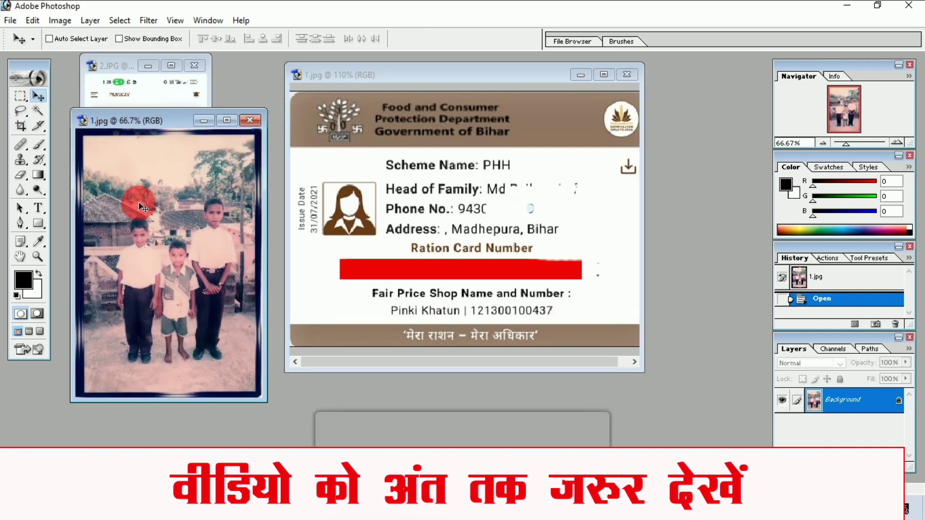
drag(138, 203, 501, 157)
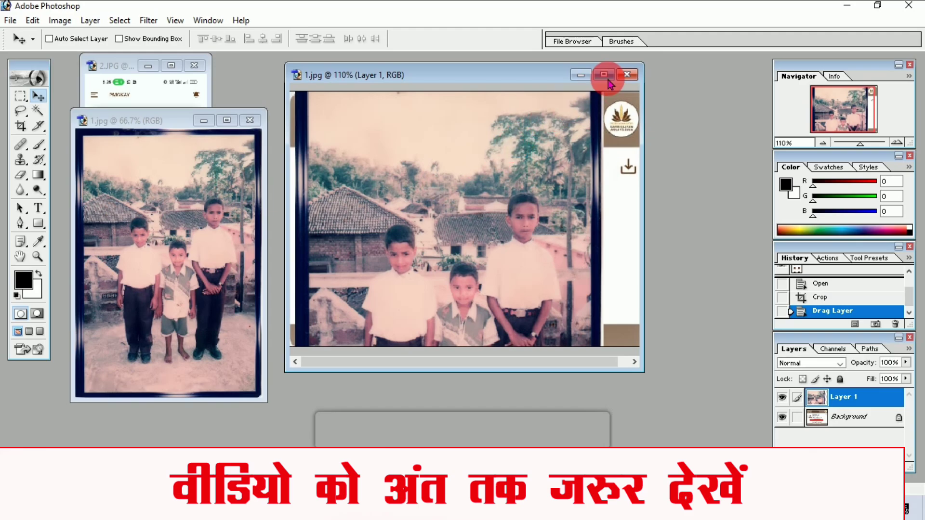
click(604, 75)
Step: Scale the family photo down toward the card's top-left area with Auto-Select on
key(ctrl+minus)
key(ctrl+minus)
scroll(428, 179, down, 2)
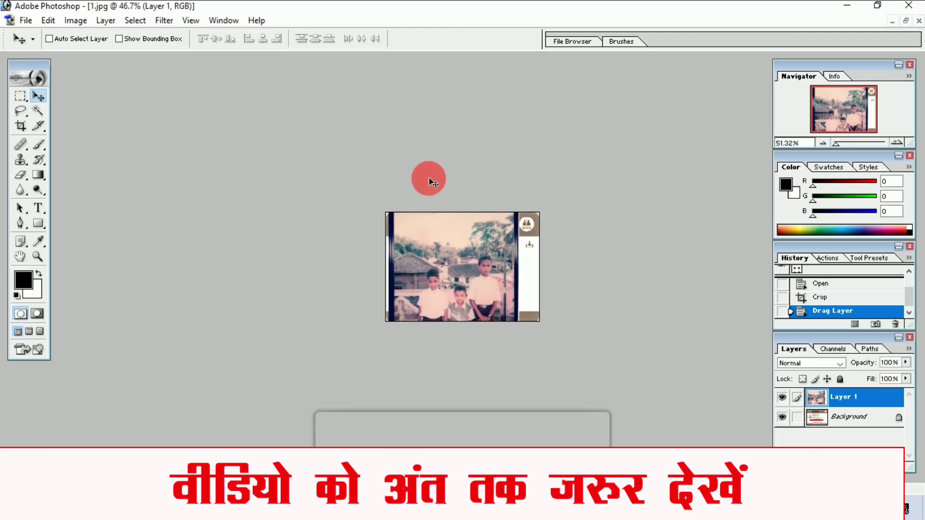
scroll(427, 180, down, 2)
scroll(427, 180, down, 2)
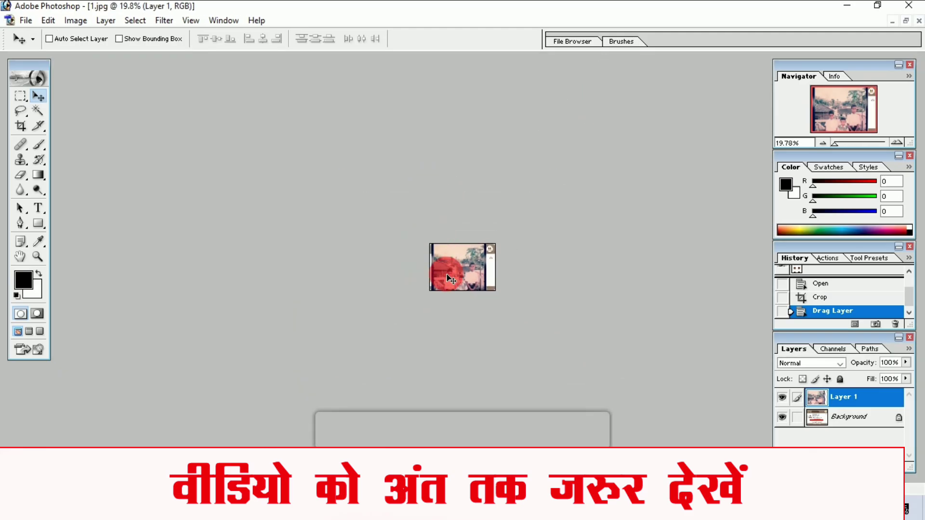
click(50, 39)
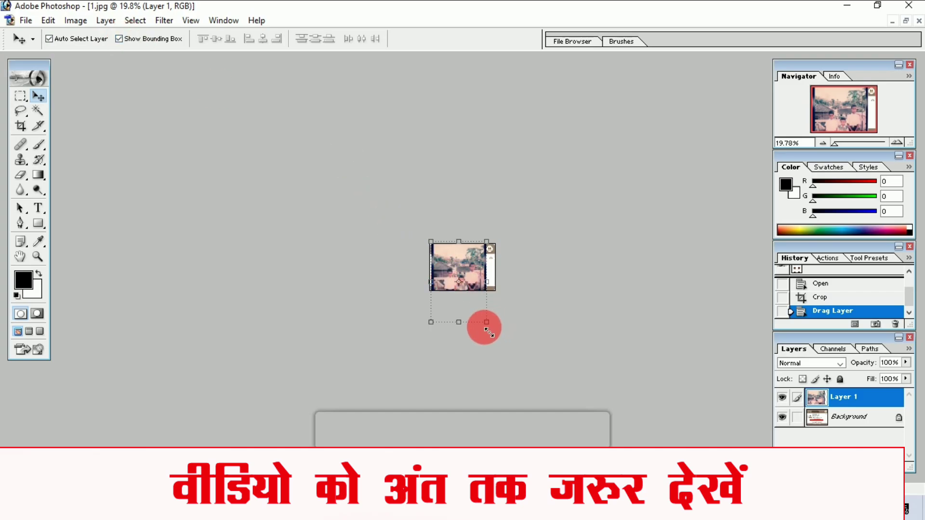
drag(487, 321, 470, 293)
scroll(469, 292, up, 1)
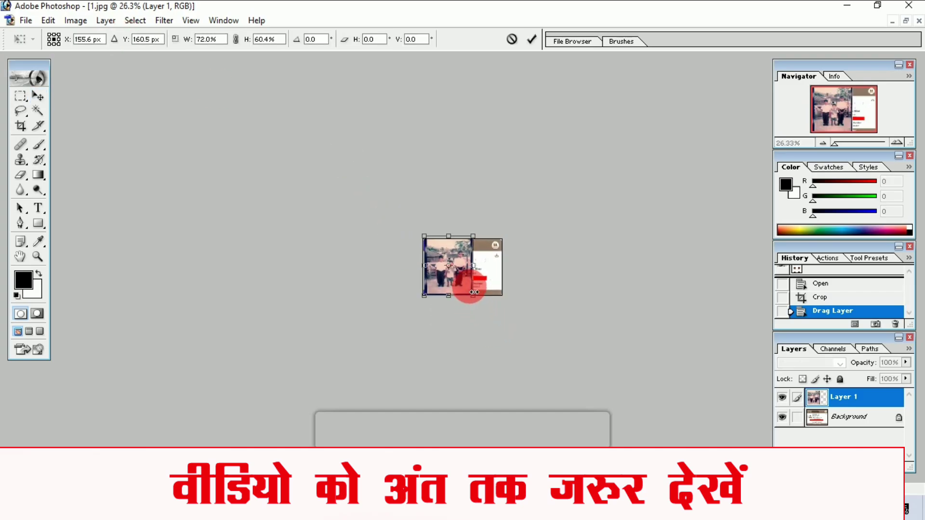
scroll(472, 289, up, 2)
scroll(472, 285, up, 2)
scroll(471, 283, up, 1)
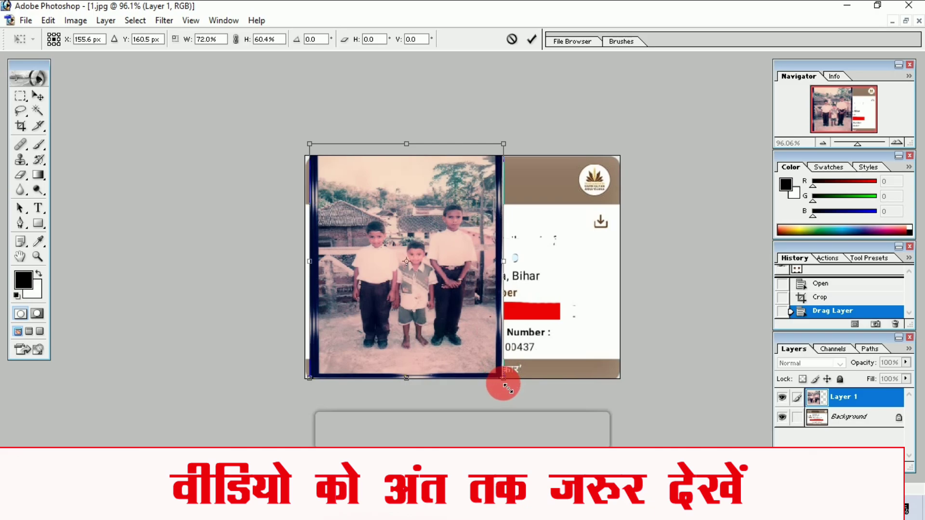
drag(501, 383, 406, 295)
drag(409, 145, 386, 194)
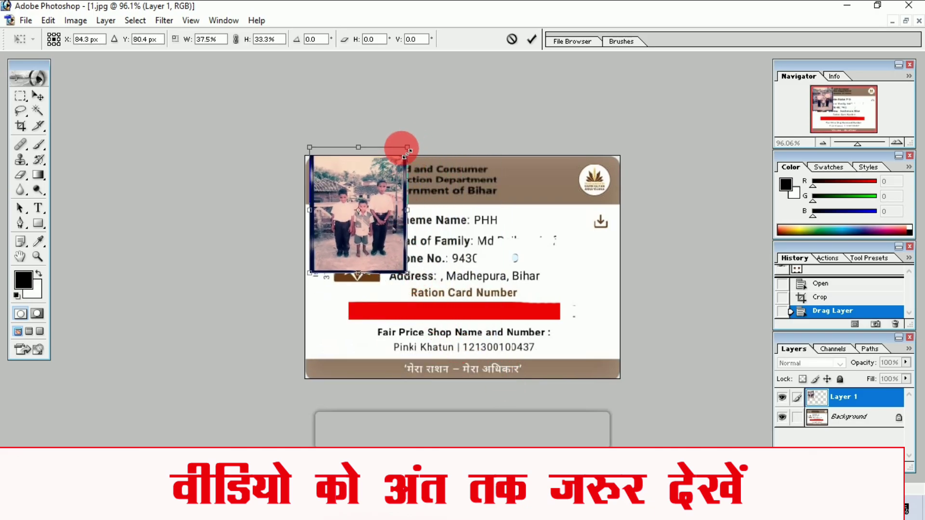
click(531, 39)
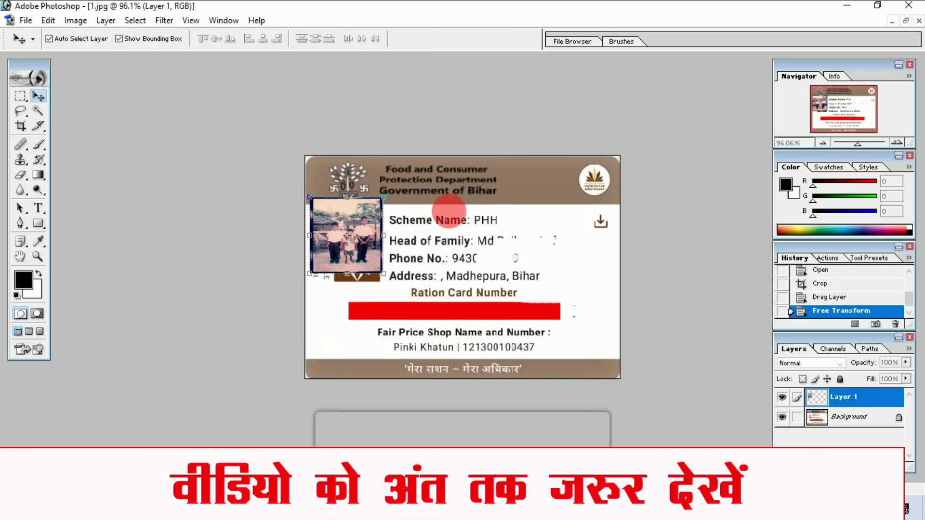
Step: Move and shrink the photo further so it fits the photo box beside the details
scroll(426, 255, up, 1)
drag(285, 209, 323, 254)
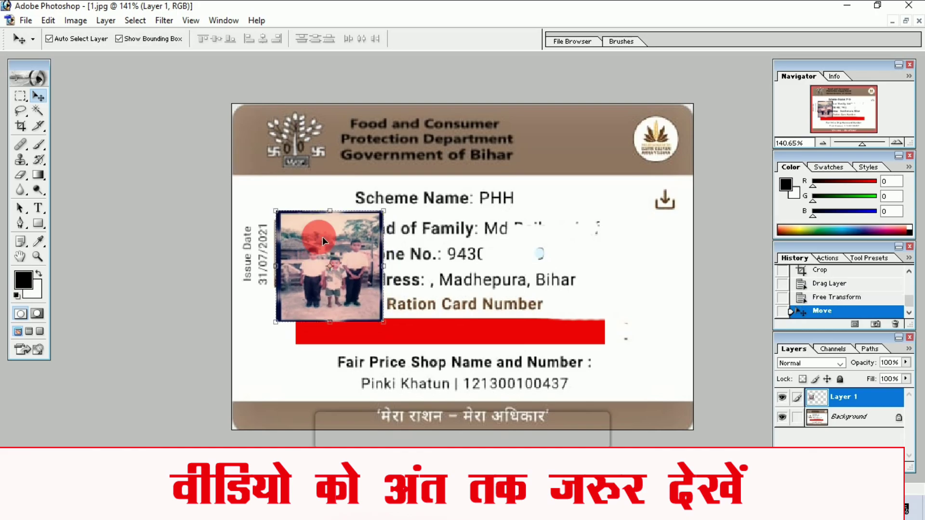
drag(387, 329, 348, 302)
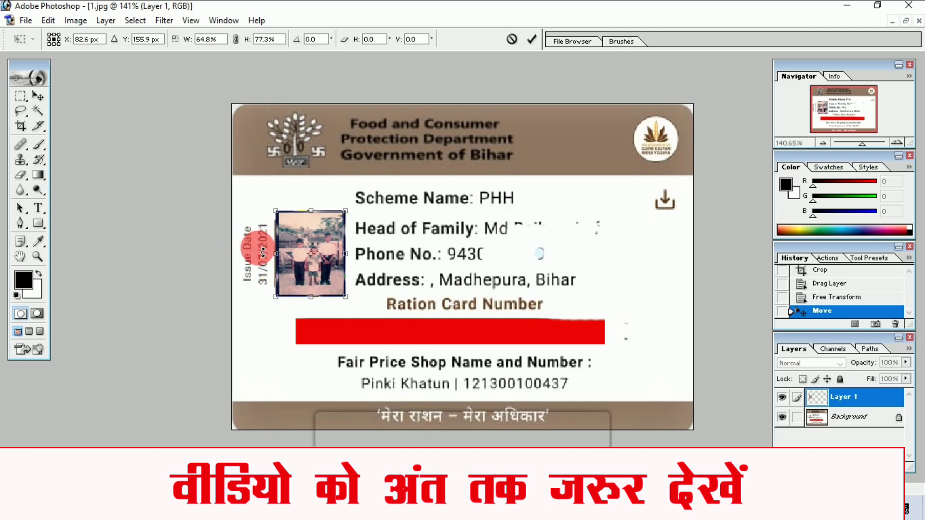
click(532, 39)
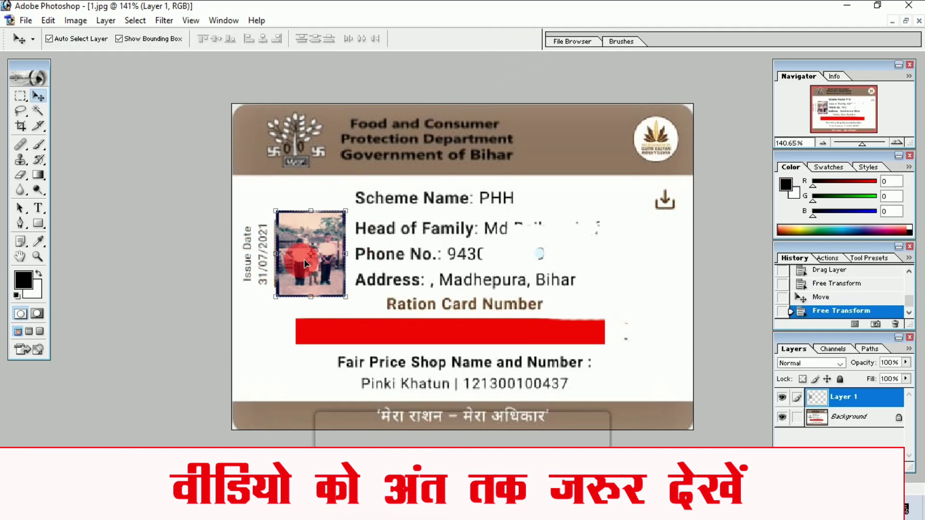
mouse_move(307, 247)
mouse_down()
mouse_move(314, 297)
mouse_move(302, 245)
mouse_up()
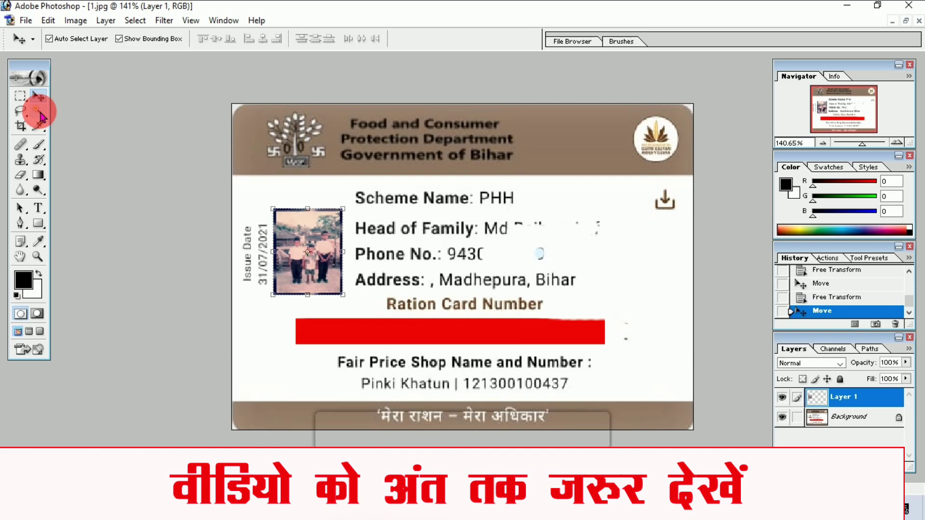
click(39, 111)
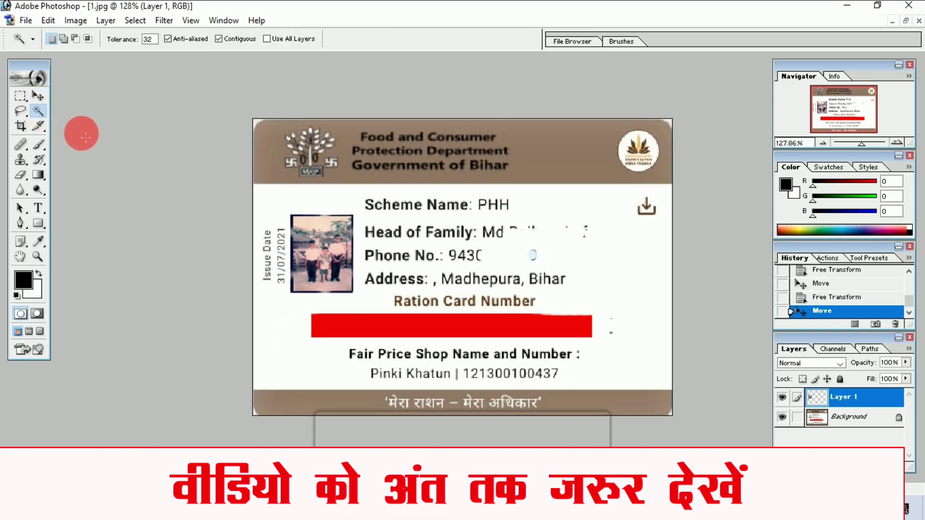
Step: Apply a 2 px red stroke around the family photo via Edit > Stroke
click(38, 96)
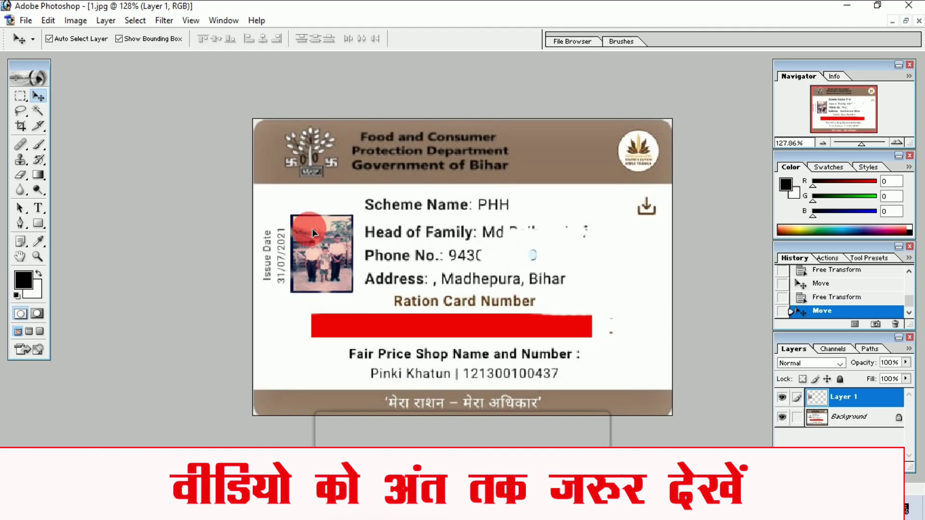
click(47, 20)
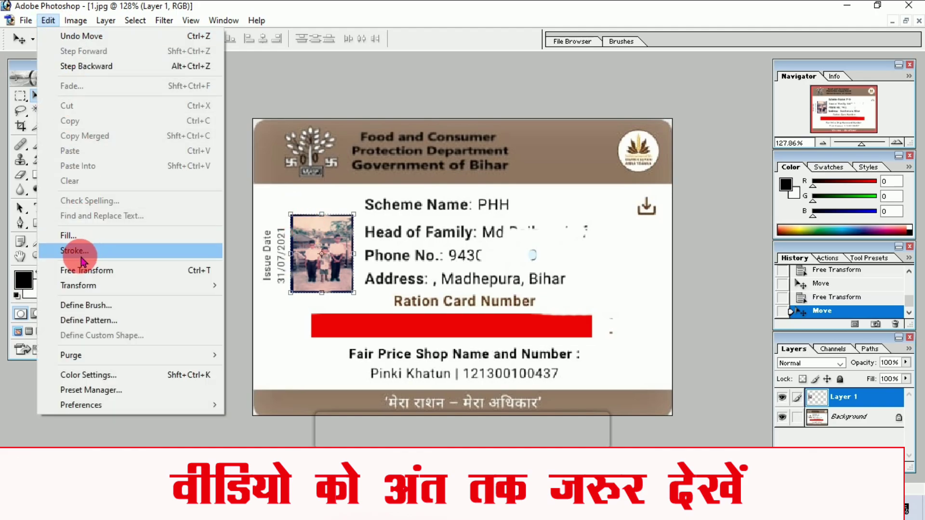
click(75, 250)
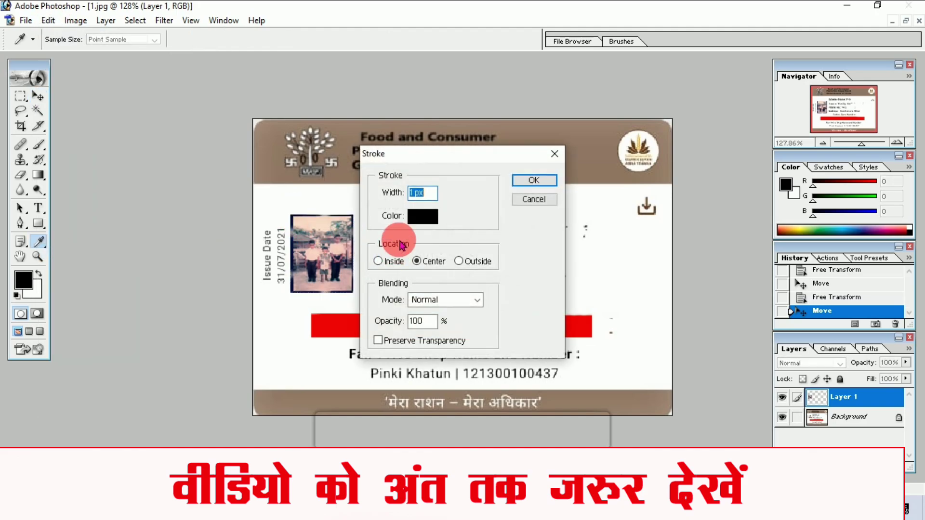
click(426, 216)
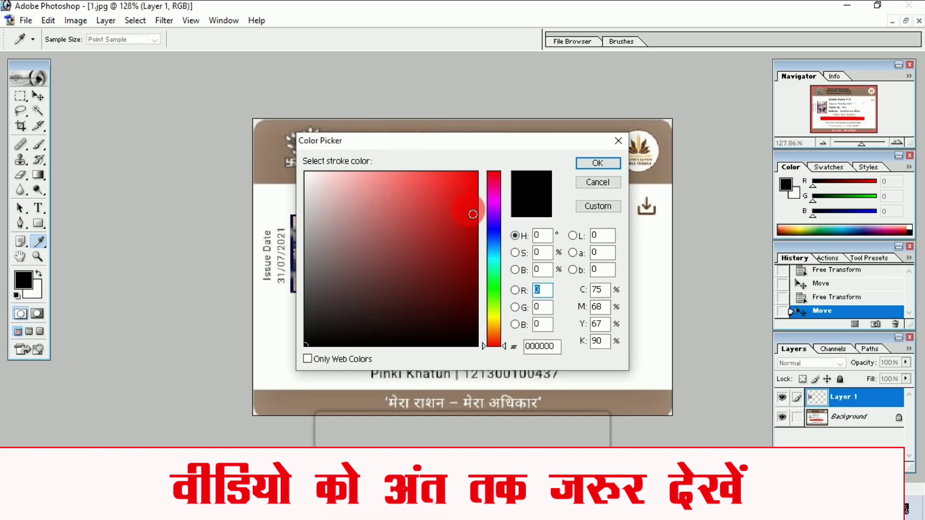
drag(473, 214, 478, 173)
click(597, 163)
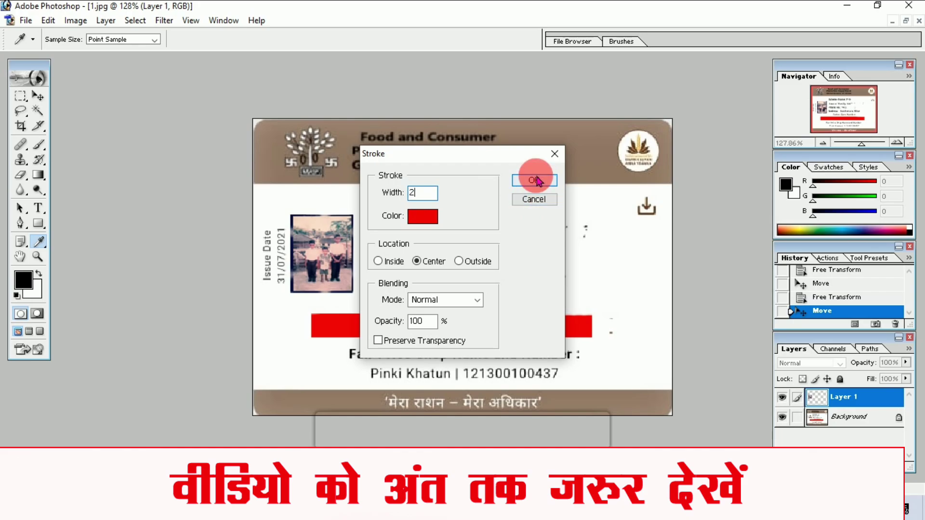
click(535, 181)
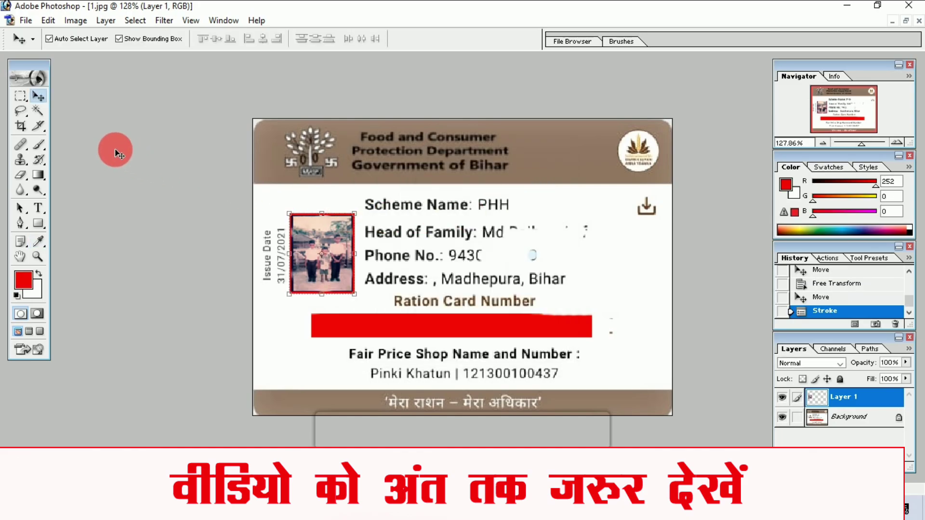
click(37, 110)
key(ctrl+0)
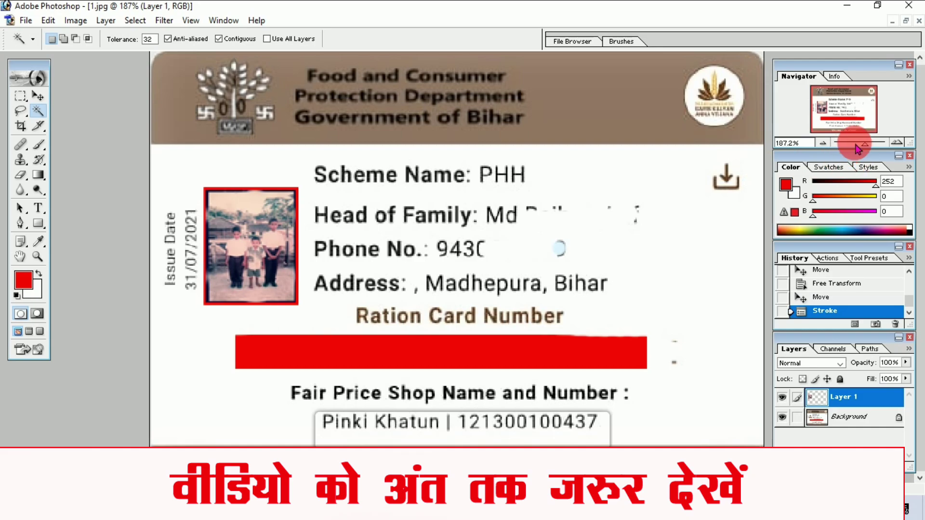
click(855, 145)
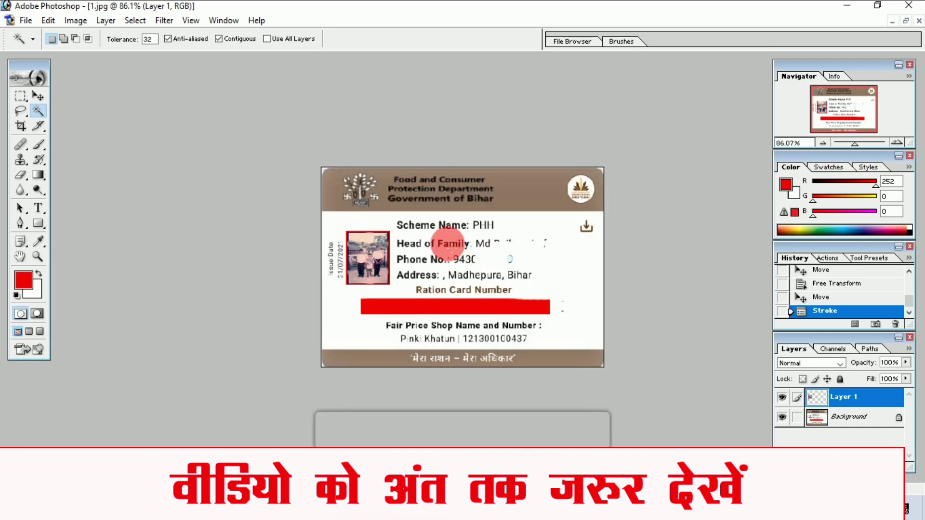
click(50, 21)
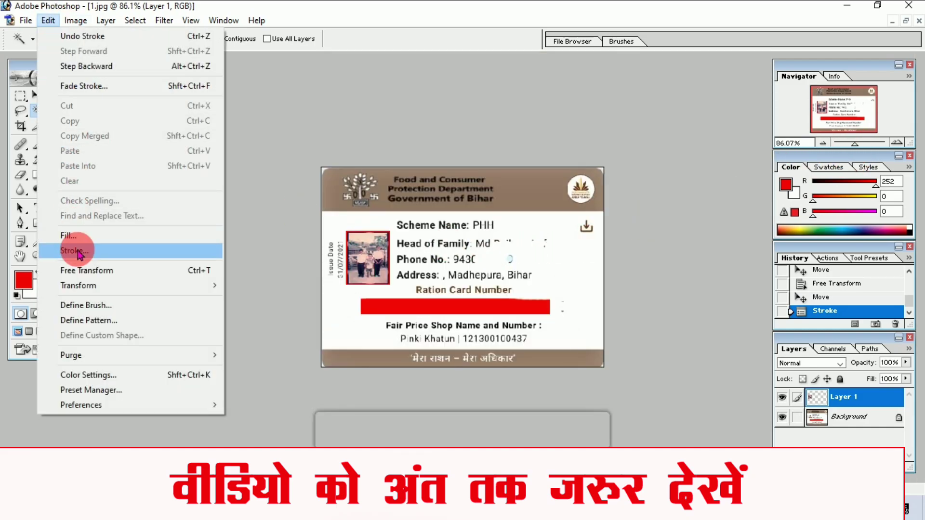
click(69, 248)
text(5)
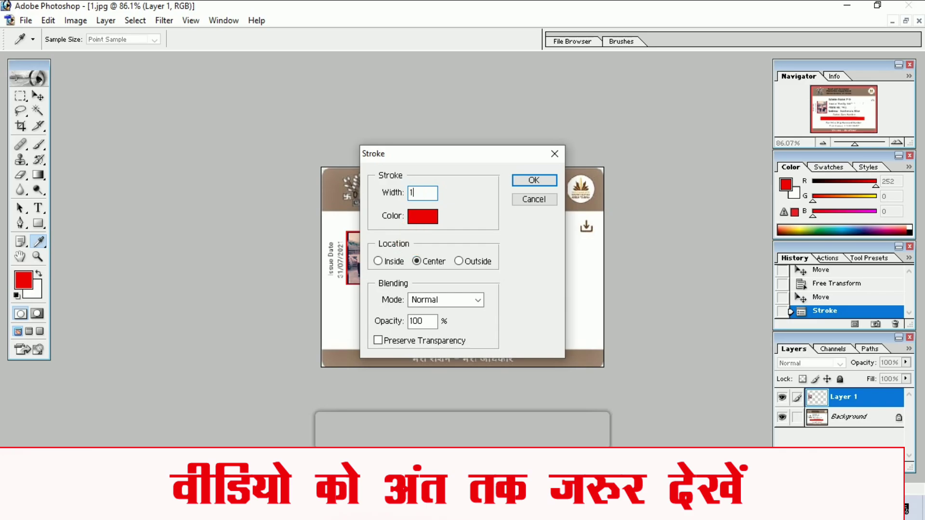
key(Return)
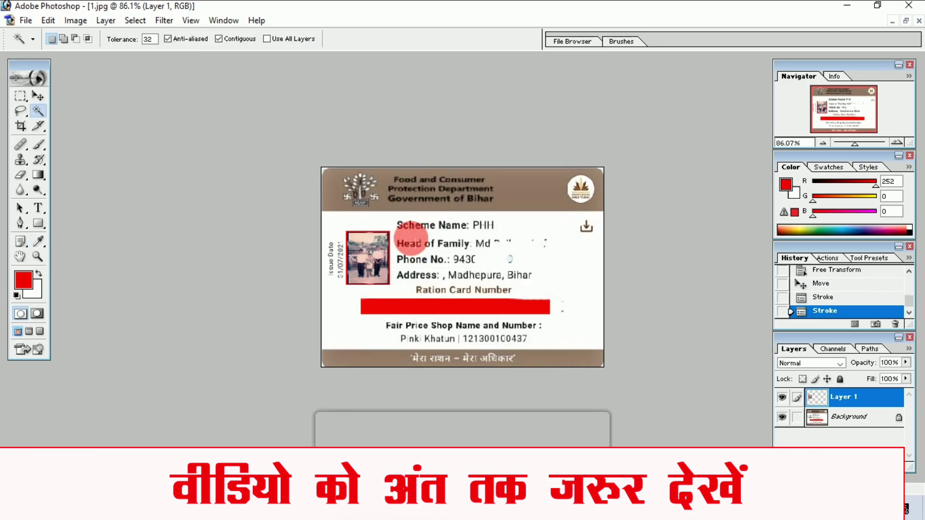
ctrl+click(217, 186)
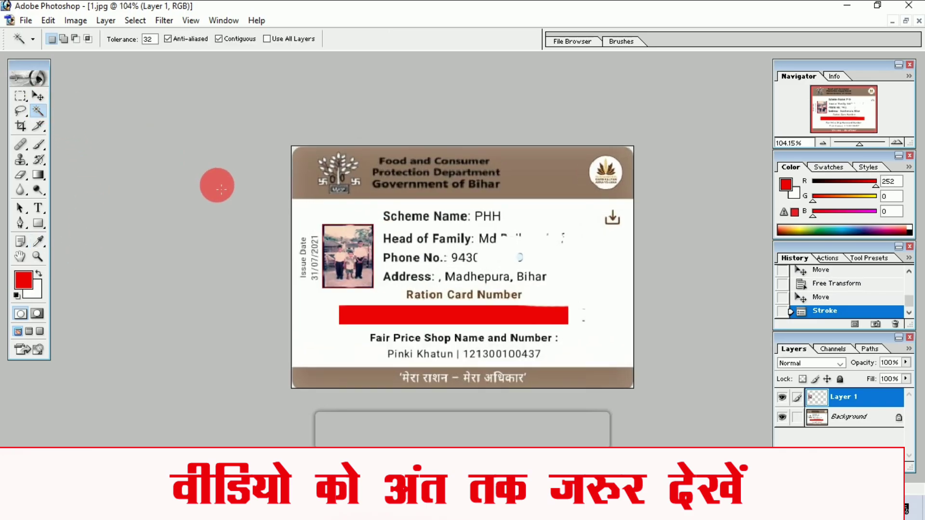
alt+click(217, 186)
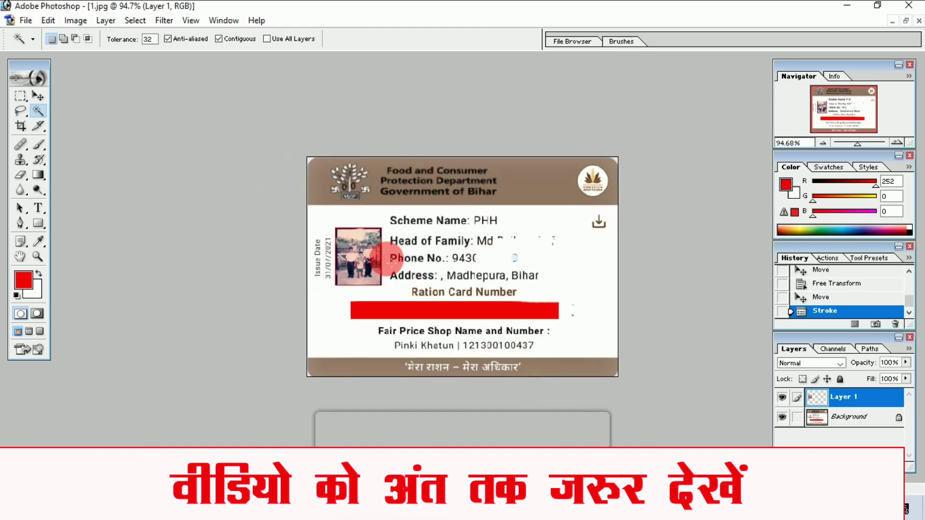
scroll(470, 256, up, 2)
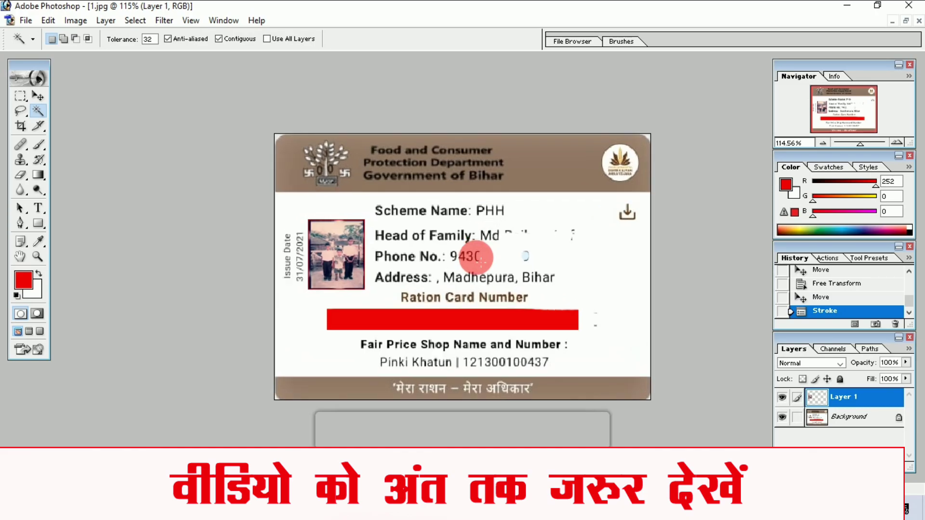
scroll(463, 262, up, 1)
scroll(339, 243, down, 1)
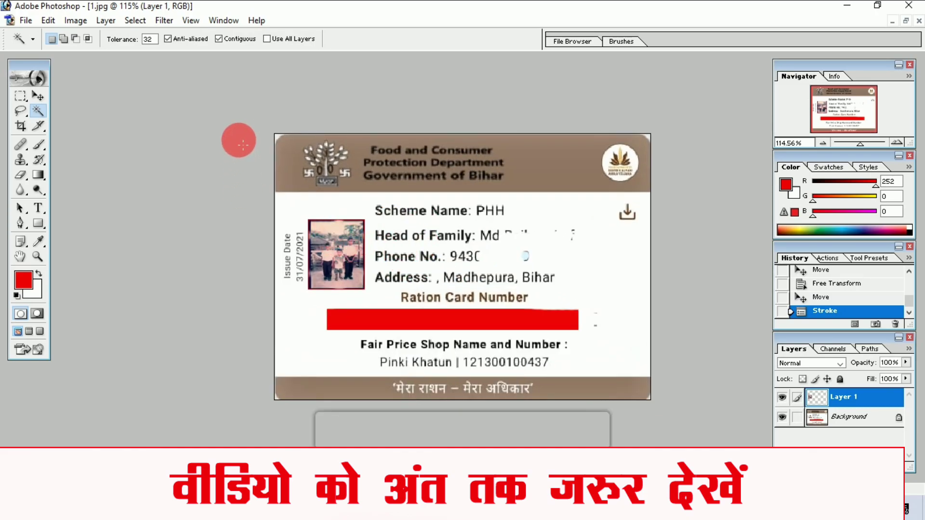
scroll(572, 274, down, 1)
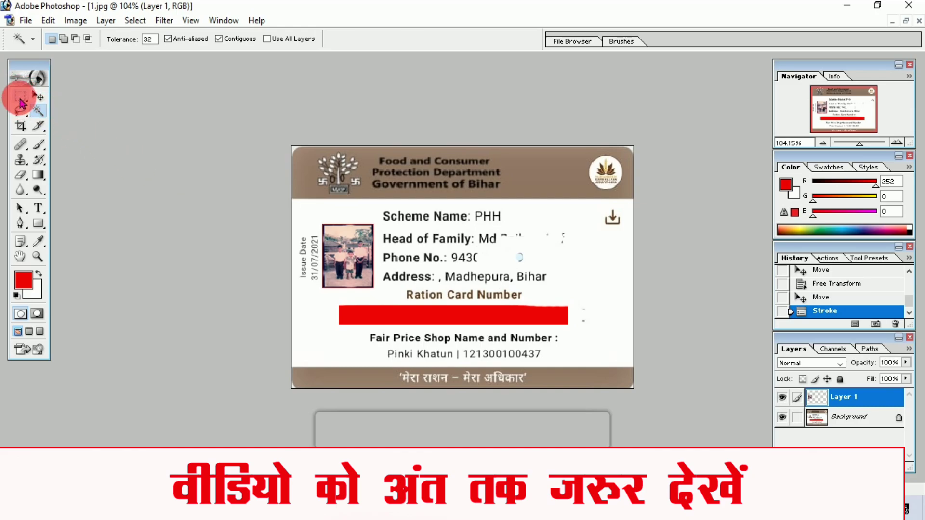
Step: Marquee-select the entire ration card front
click(21, 103)
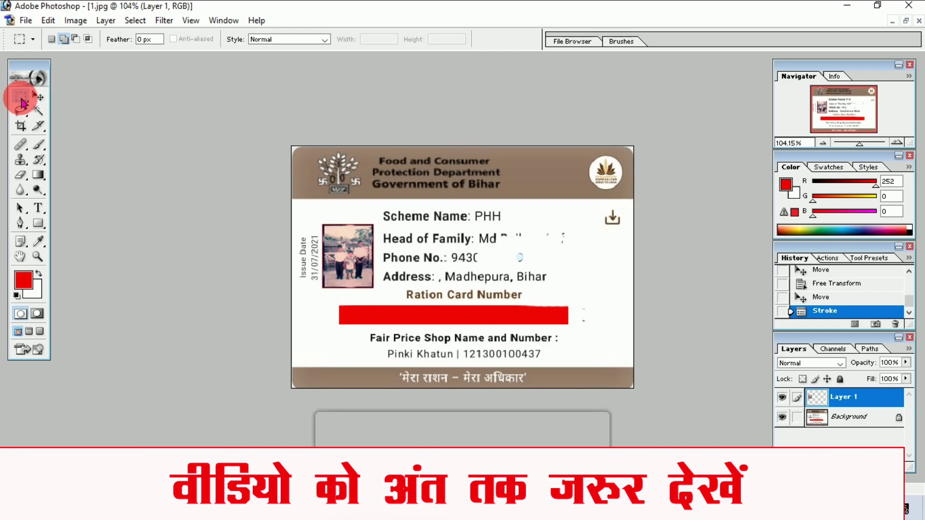
mouse_move(292, 147)
mouse_down()
mouse_move(403, 193)
mouse_move(629, 326)
mouse_up()
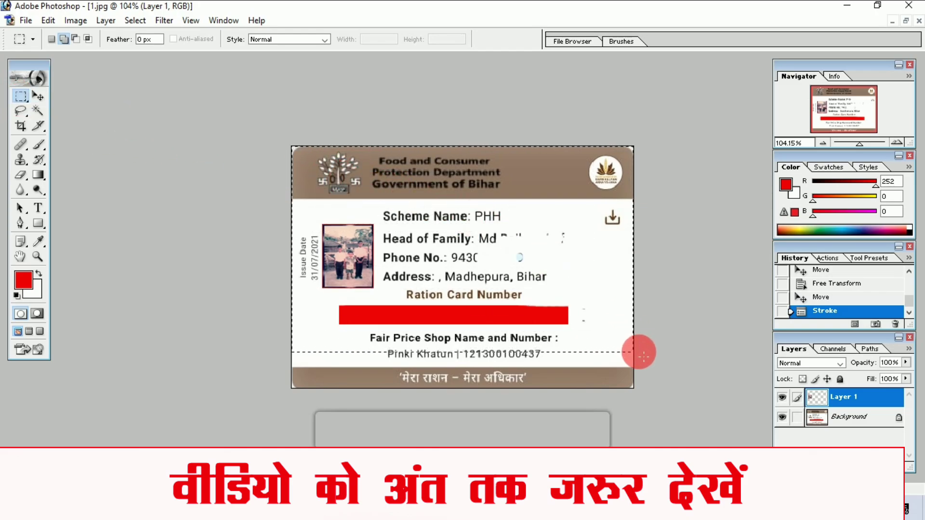
drag(644, 356, 648, 394)
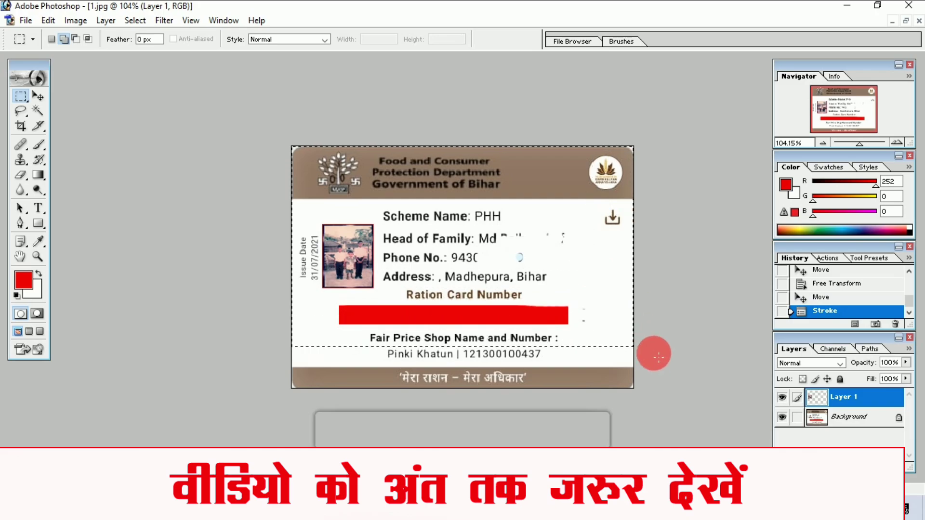
drag(659, 395, 658, 394)
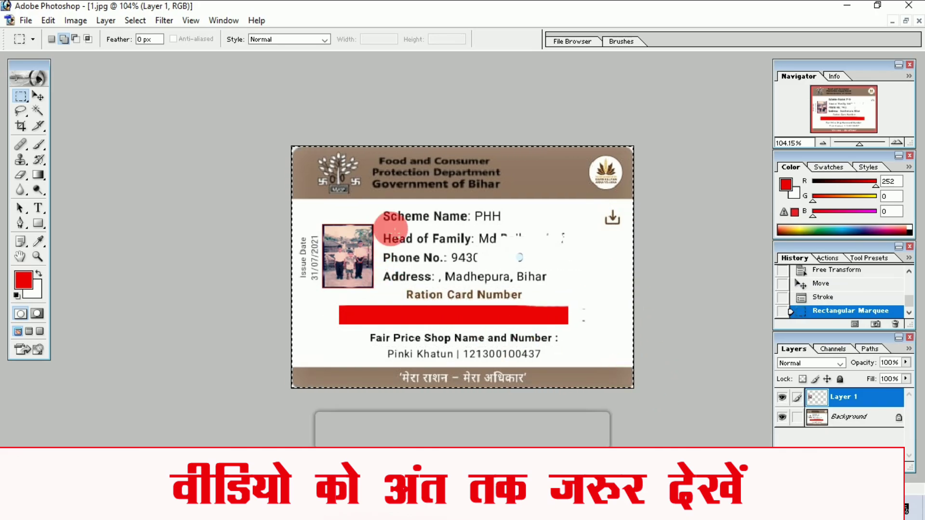
Step: Stroke the selection with a 1 px red Center border
click(48, 24)
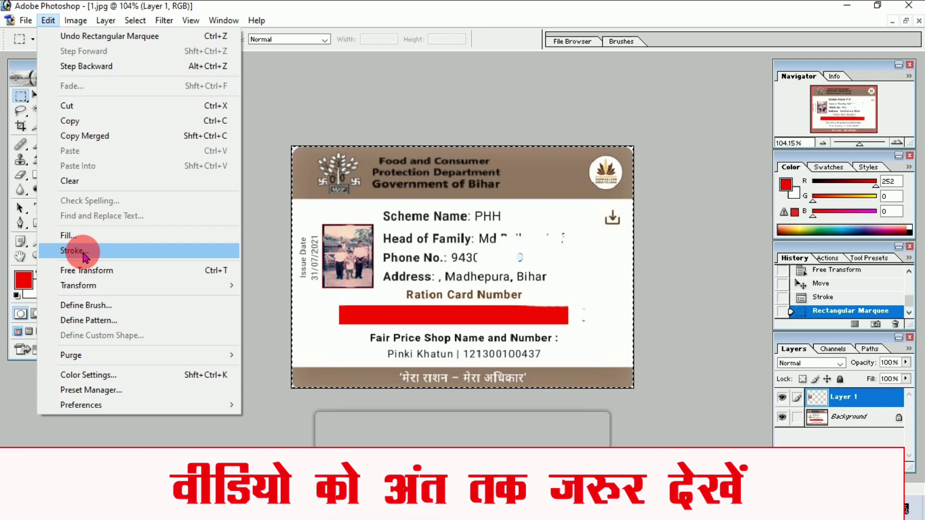
click(72, 250)
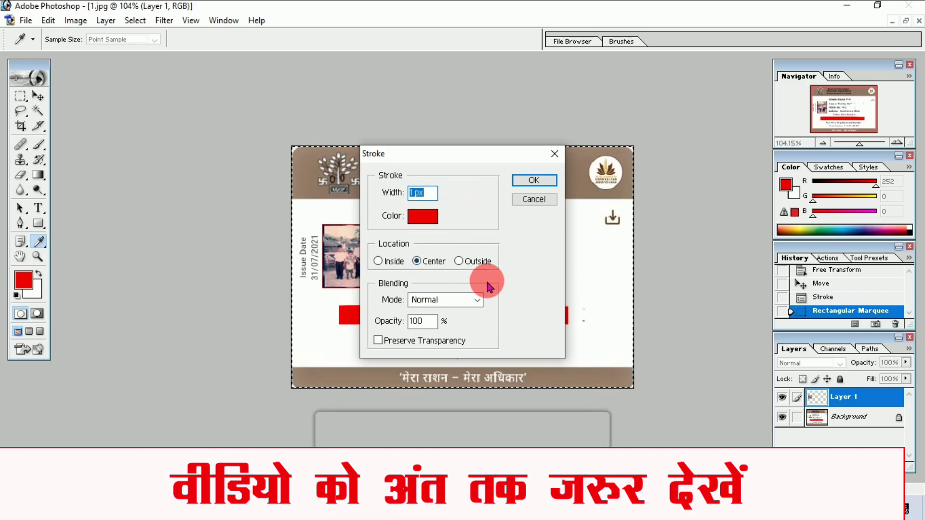
click(533, 181)
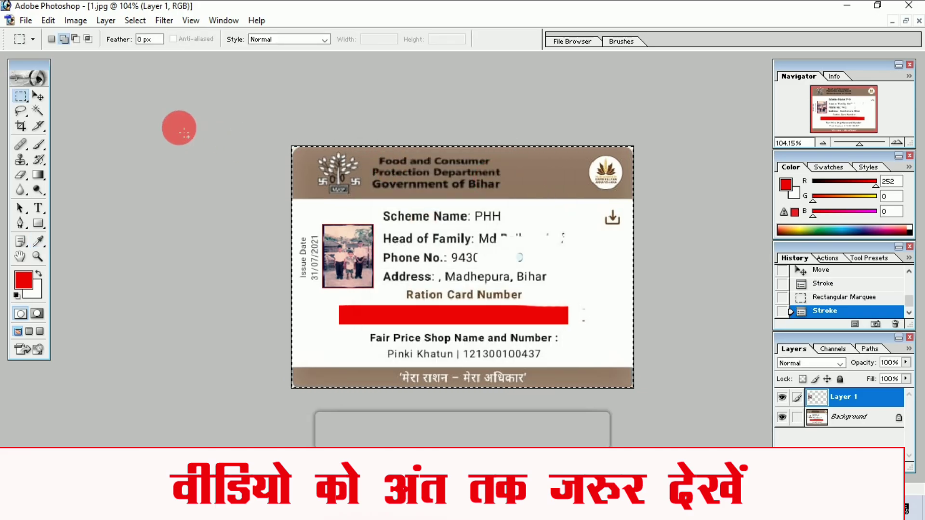
click(38, 110)
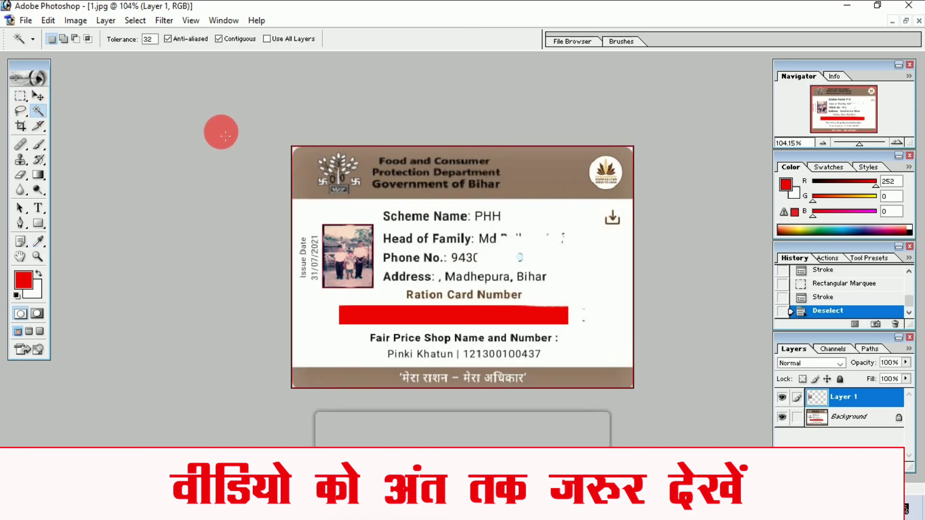
Step: Deselect the card and open Image Size with Constrain Proportions unchecked
key(ctrl+d)
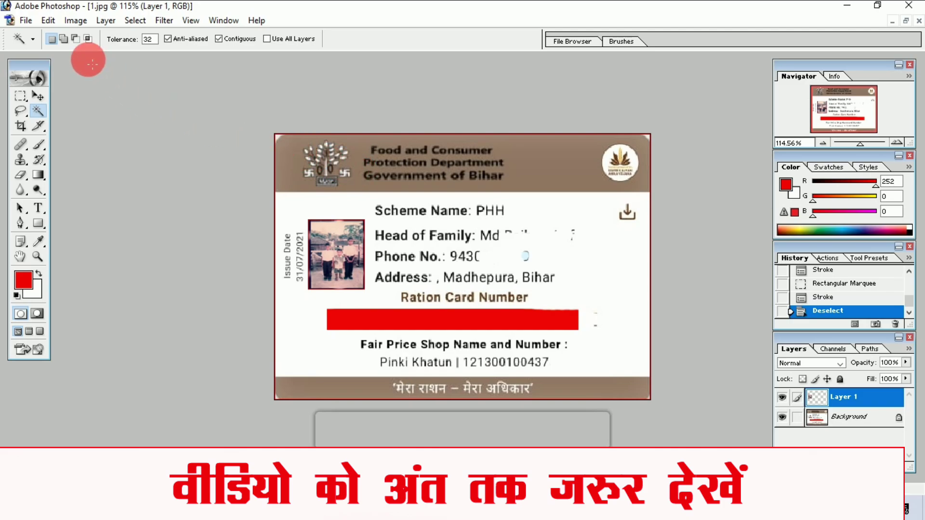
click(52, 21)
mouse_move(75, 21)
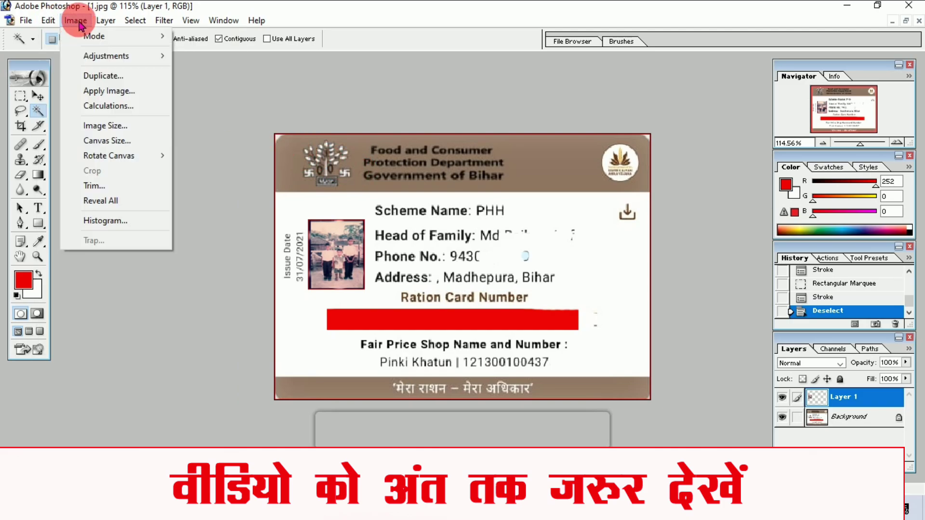
click(130, 127)
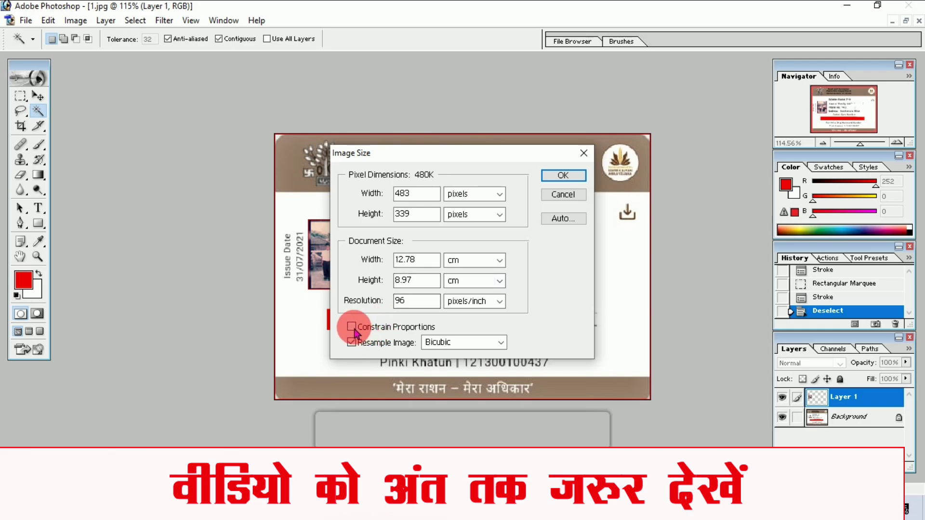
click(417, 194)
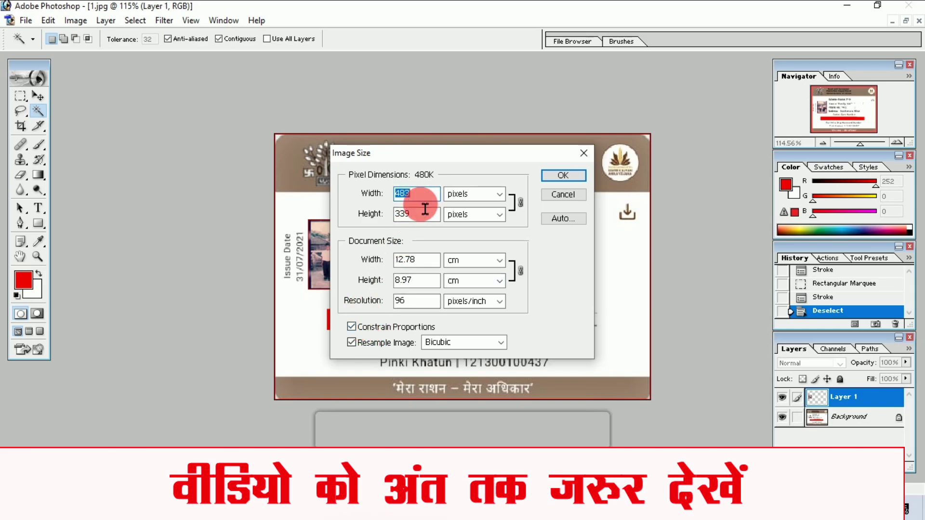
text(500)
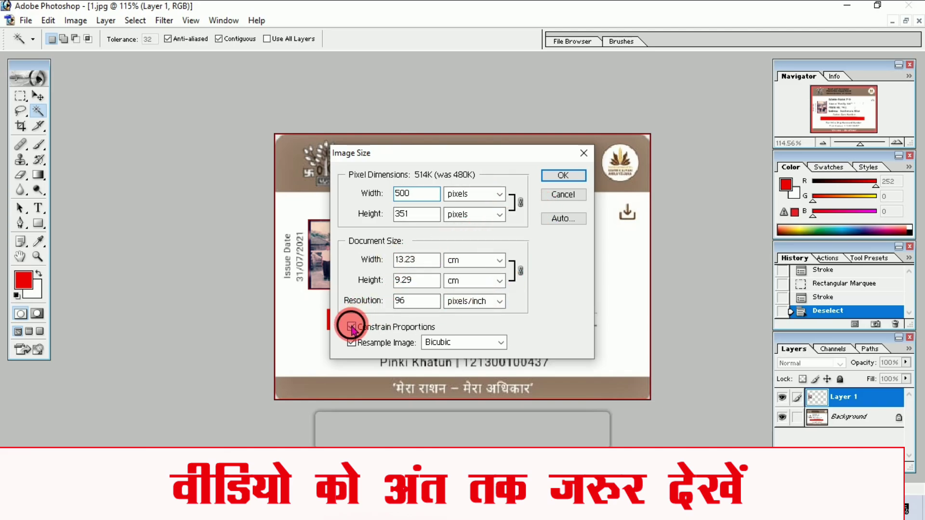
click(351, 327)
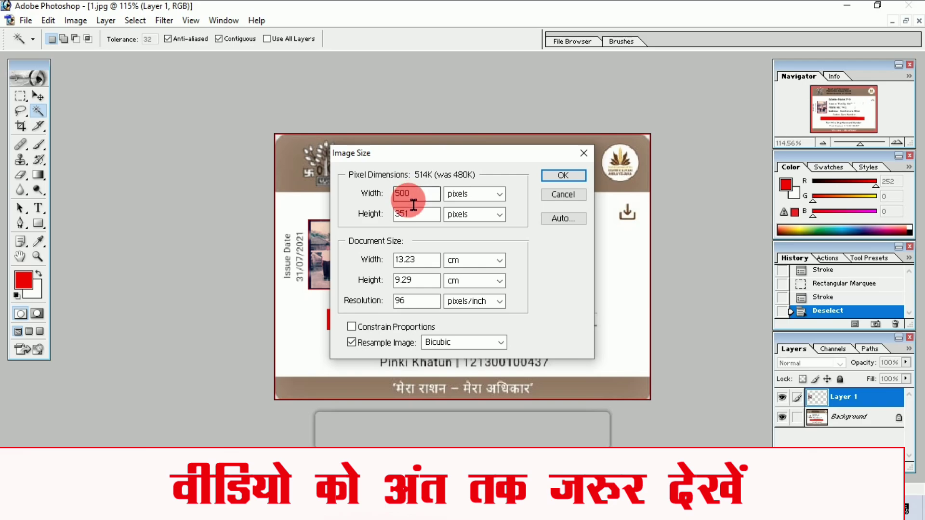
Step: Set width 990 and height 660 pixels, apply, and zoom out to fit
click(424, 217)
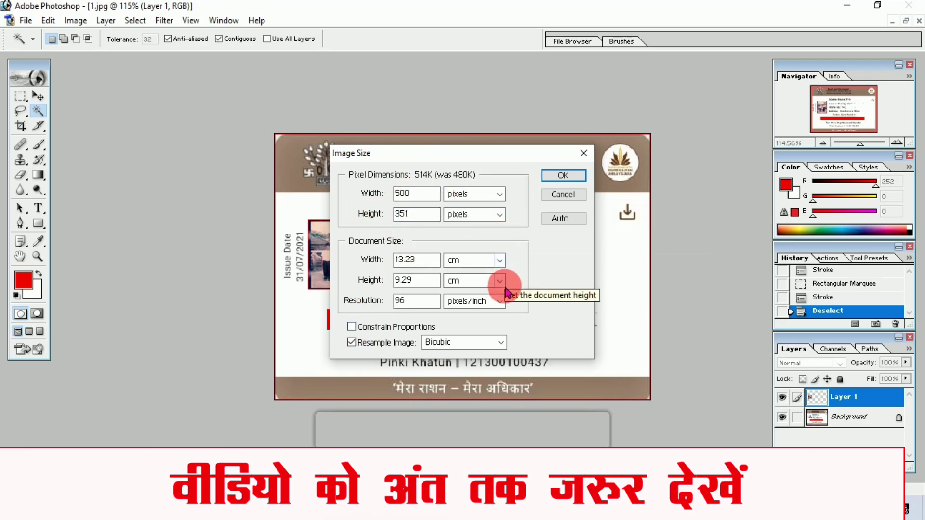
click(433, 194)
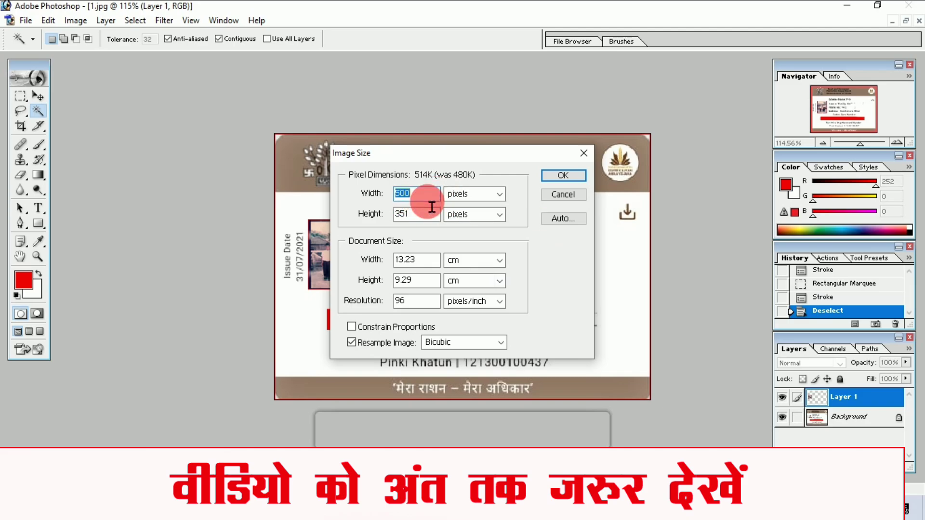
text(990)
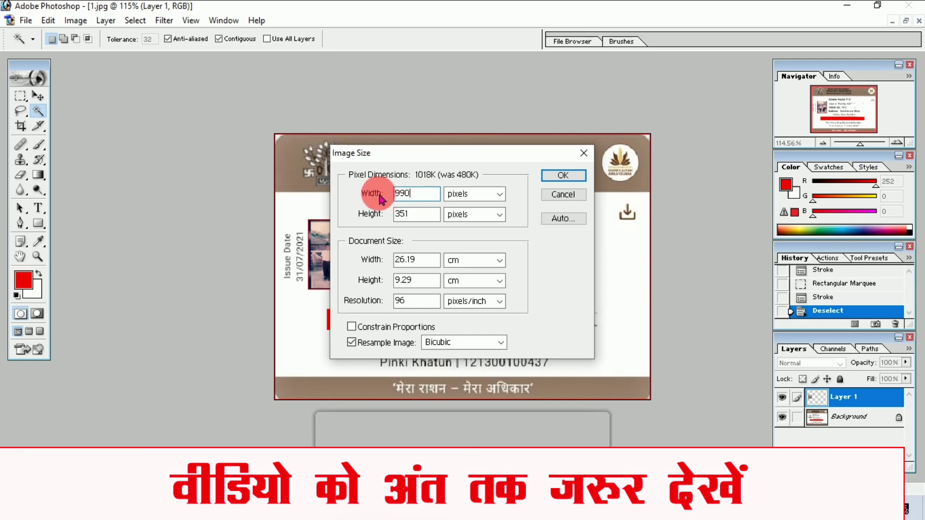
click(414, 206)
click(470, 194)
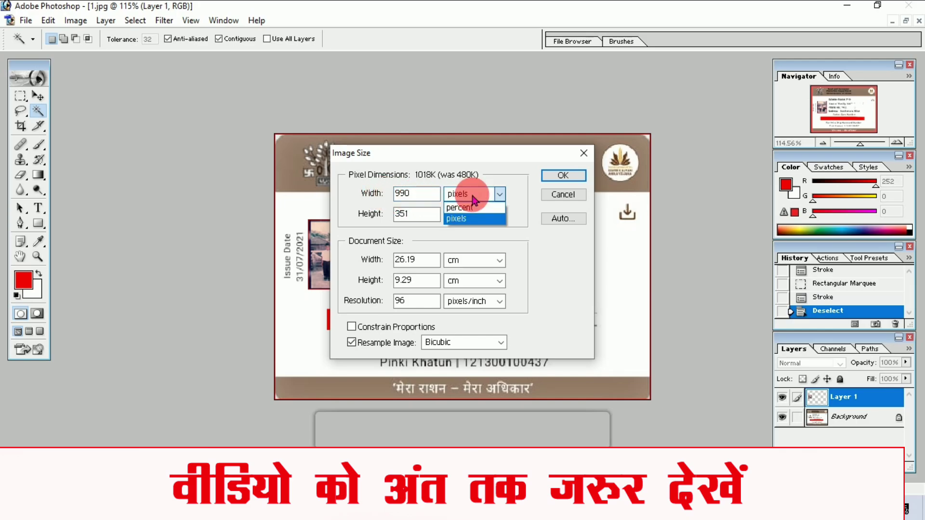
click(433, 213)
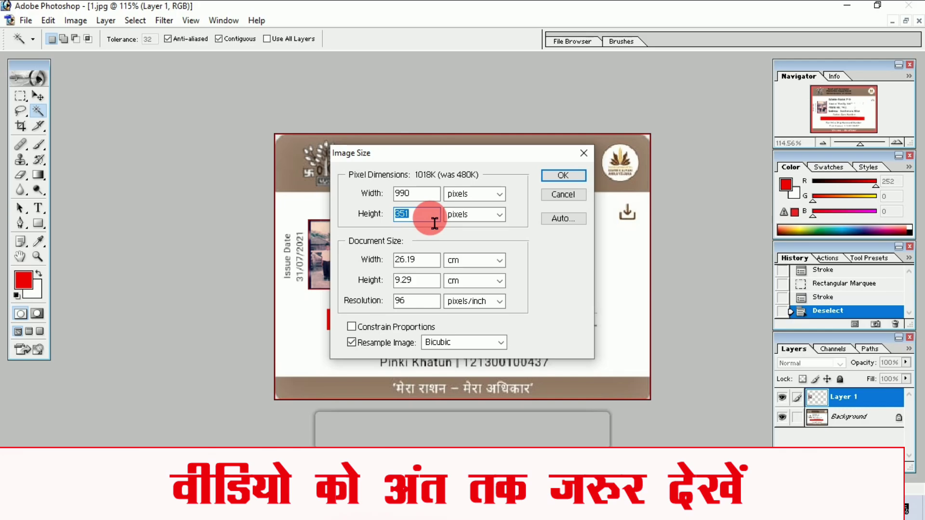
text(660)
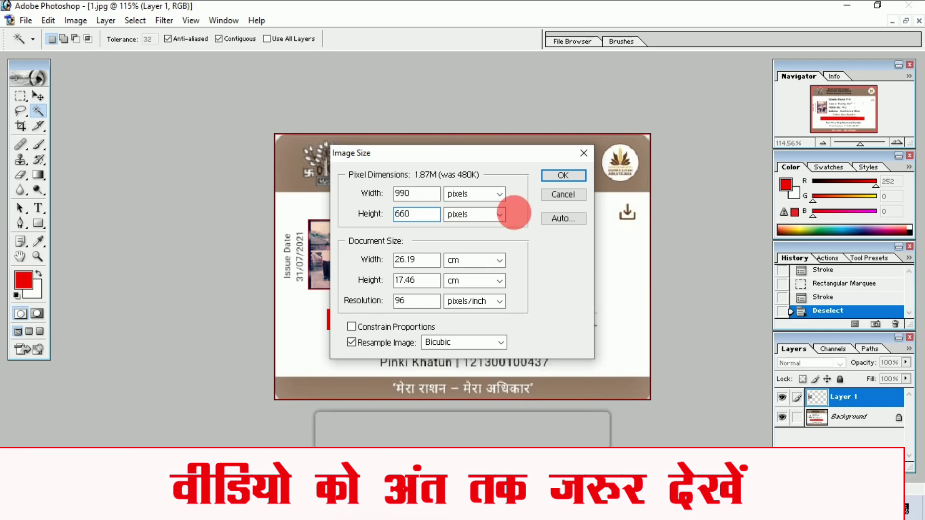
click(577, 176)
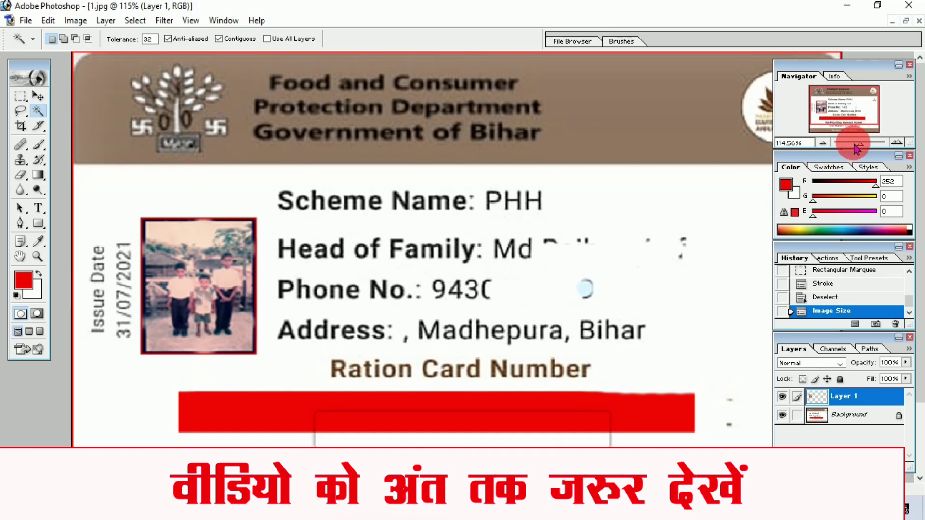
drag(858, 143, 843, 144)
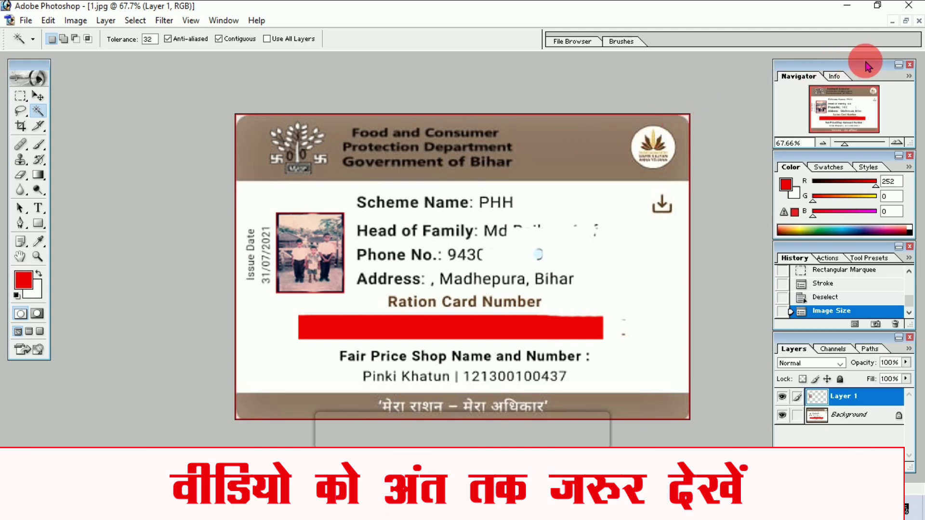
Step: Float the document windows and zoom 2.JPG to about 95%
click(905, 22)
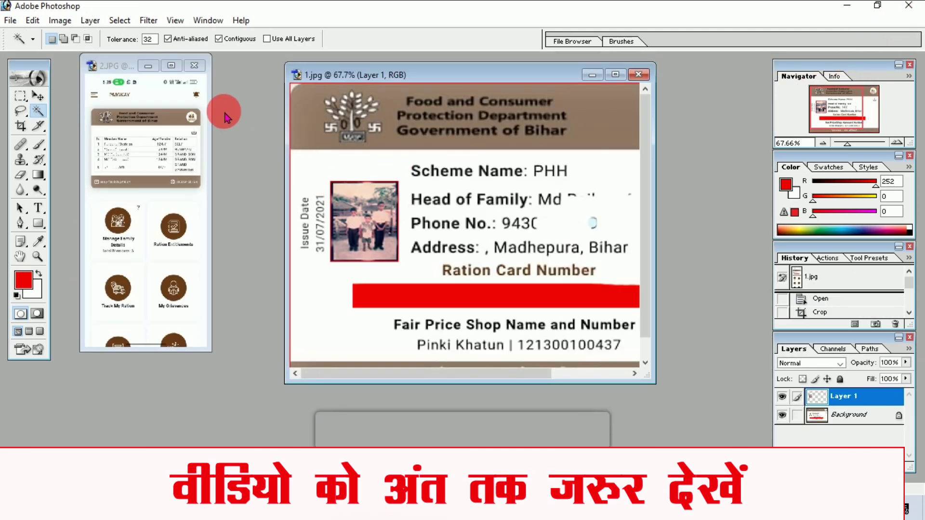
click(171, 66)
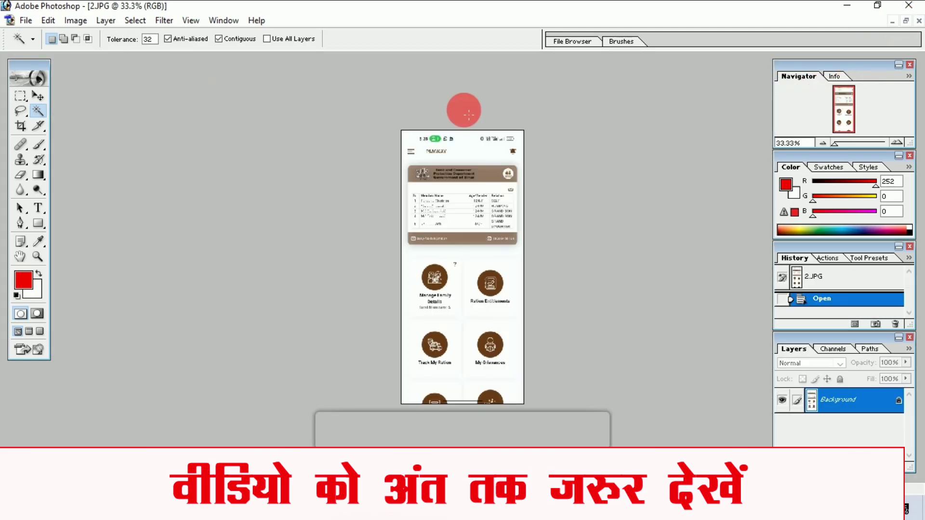
drag(850, 146, 856, 118)
click(858, 145)
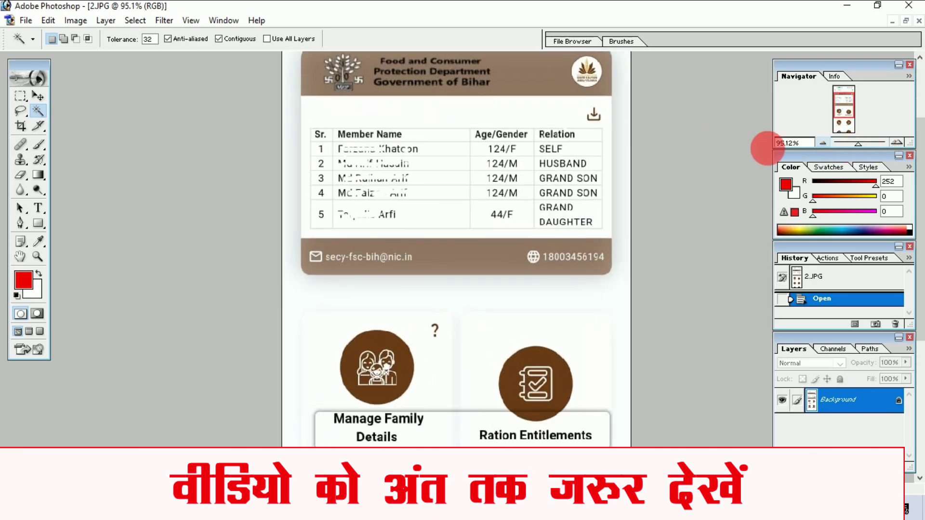
Step: Crop 2.JPG to just the family member table card
click(21, 126)
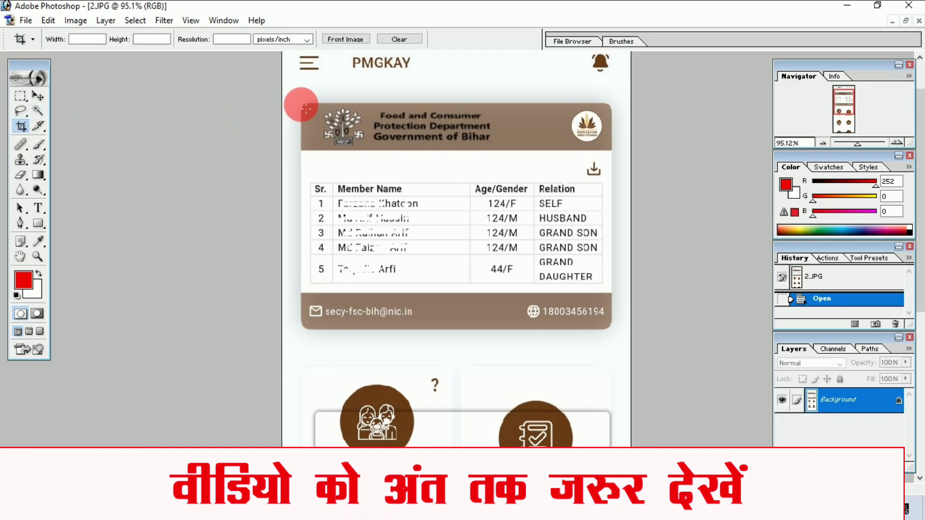
drag(307, 109, 610, 329)
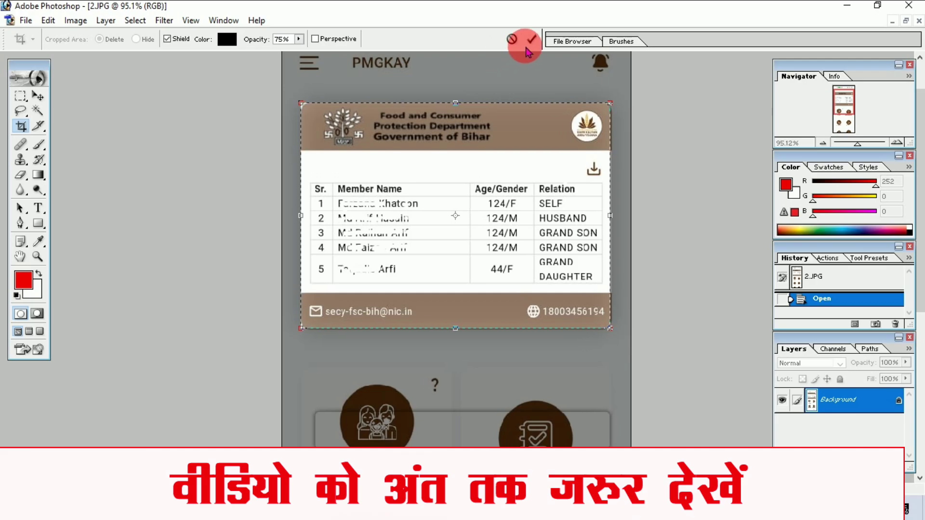
click(531, 39)
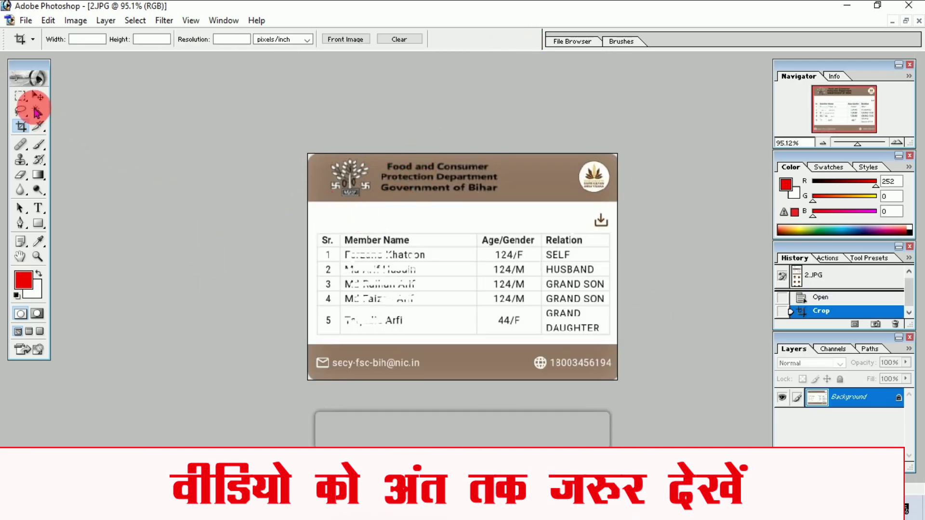
click(20, 99)
Step: Select the member list card and apply a first 1 px outline stroke
drag(264, 144, 771, 451)
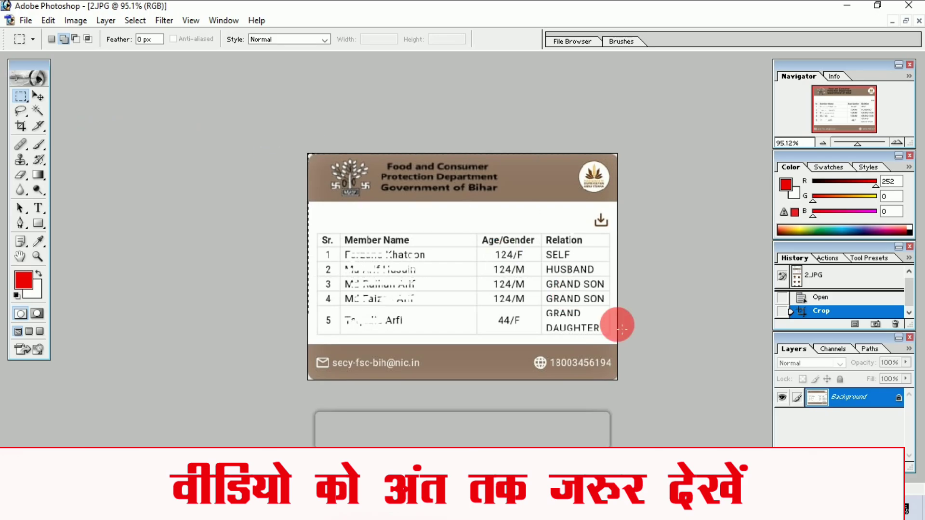
drag(555, 322, 662, 409)
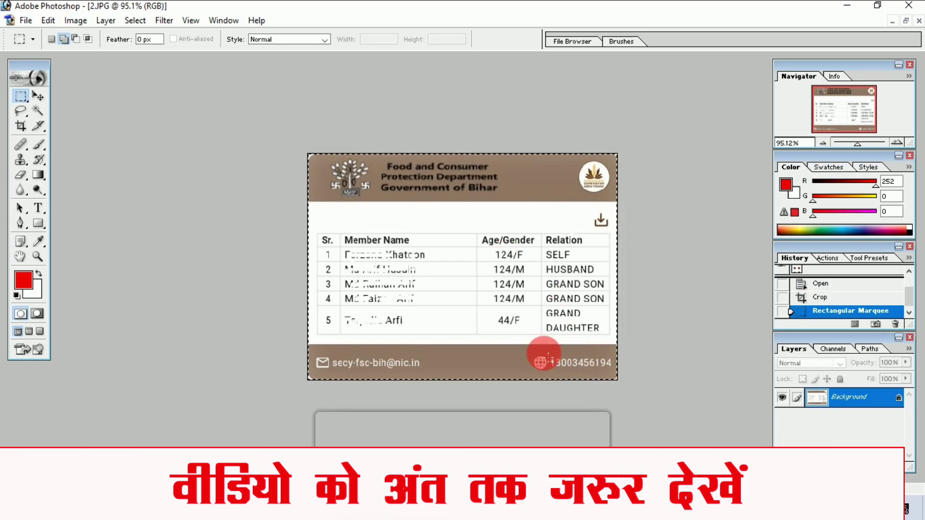
right_click(475, 288)
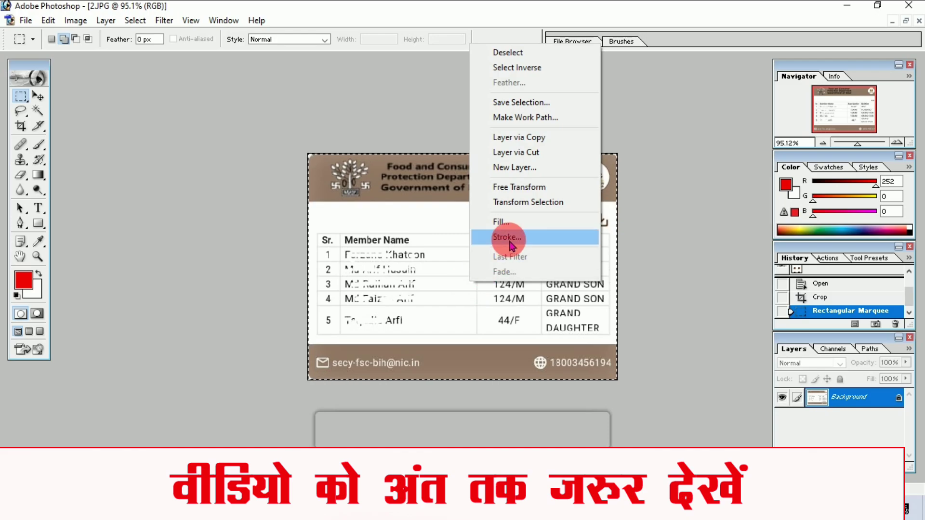
click(460, 303)
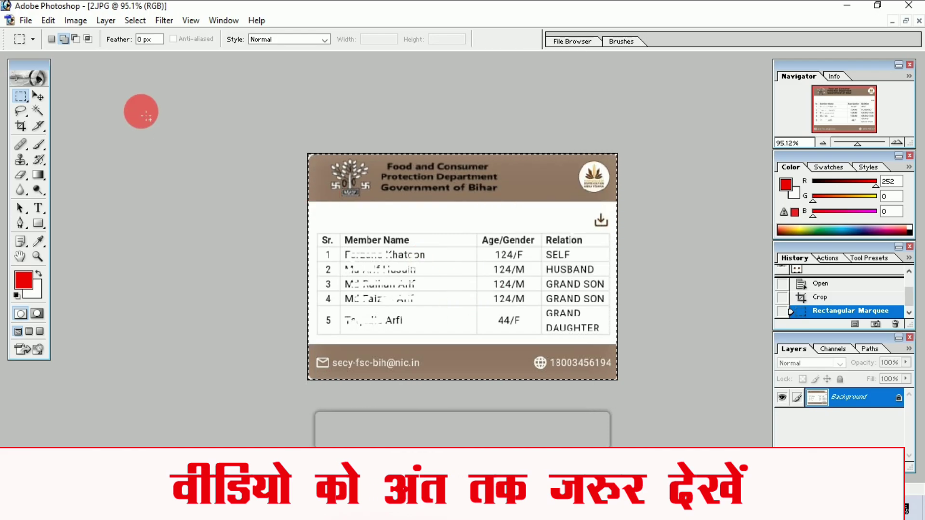
click(48, 22)
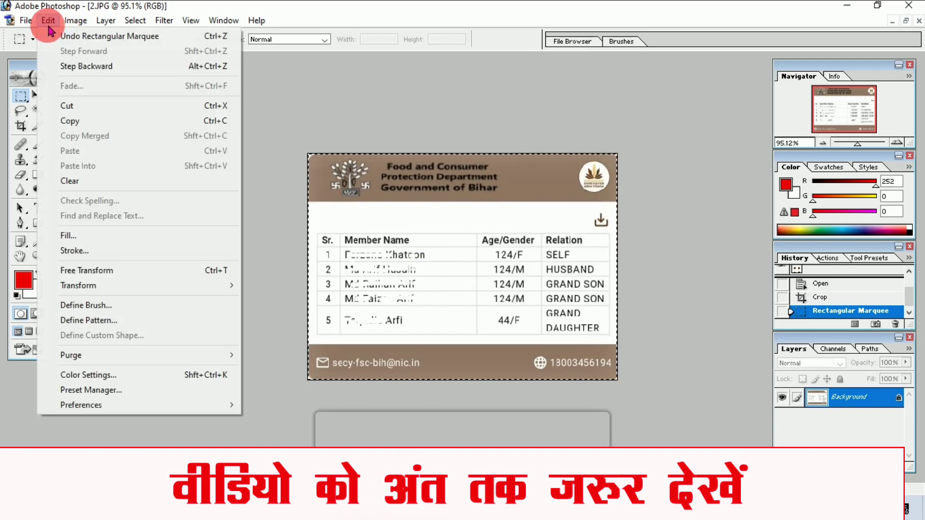
click(68, 250)
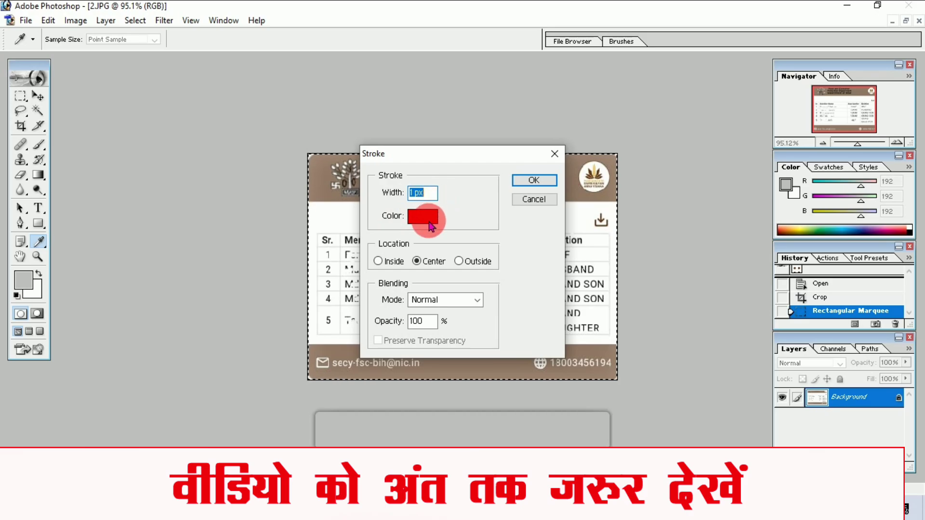
click(541, 186)
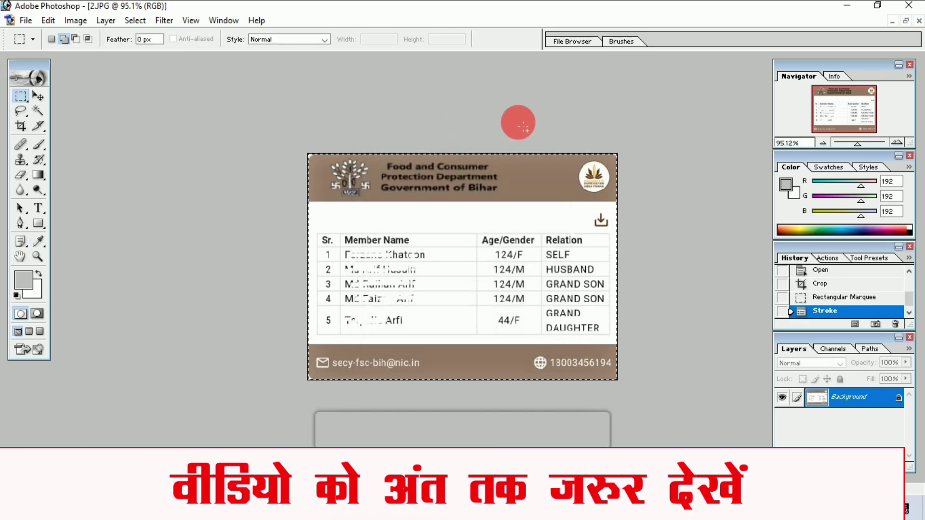
Step: Clear the selection, fit the view, and marquee-select the whole member list image
click(38, 111)
key(ctrl+d)
key(ctrl+0)
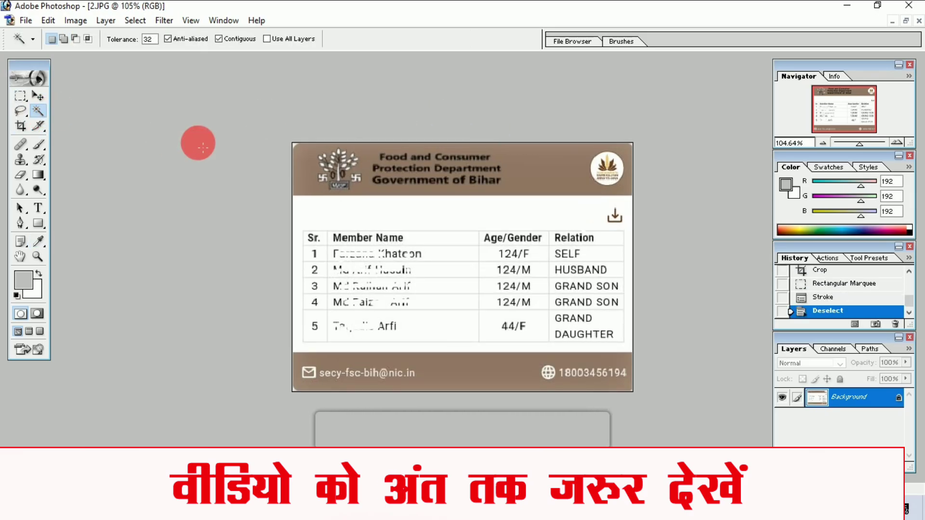
click(48, 20)
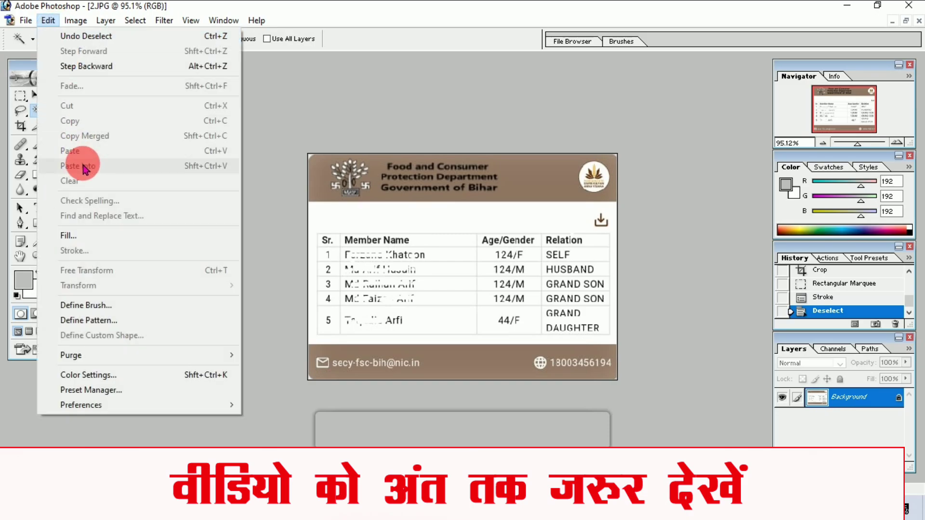
click(277, 140)
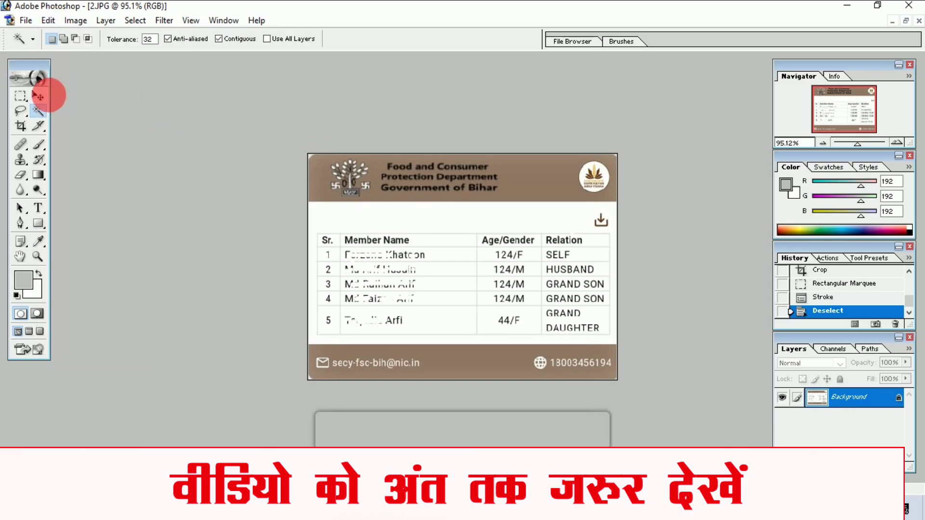
click(22, 98)
drag(165, 107, 843, 431)
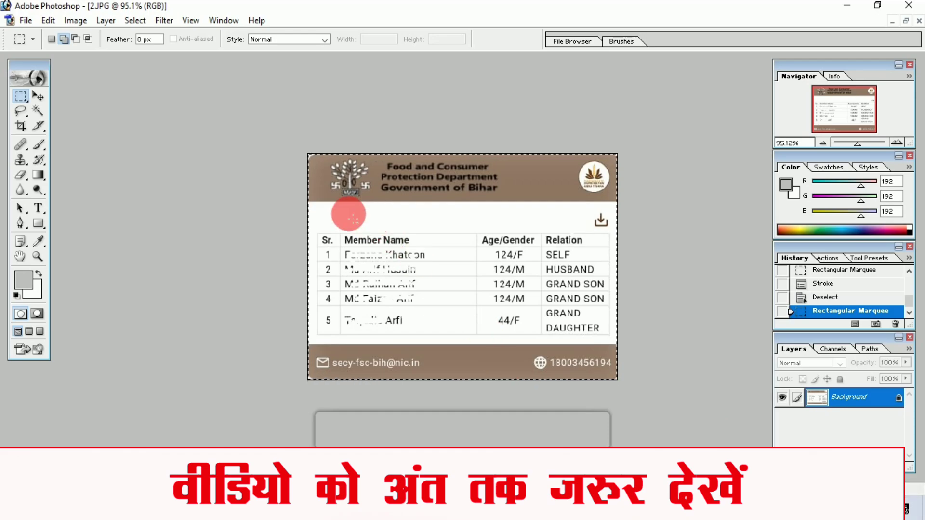
Step: Stroke the selection with a 1 px pure red (FF0000) border
click(47, 20)
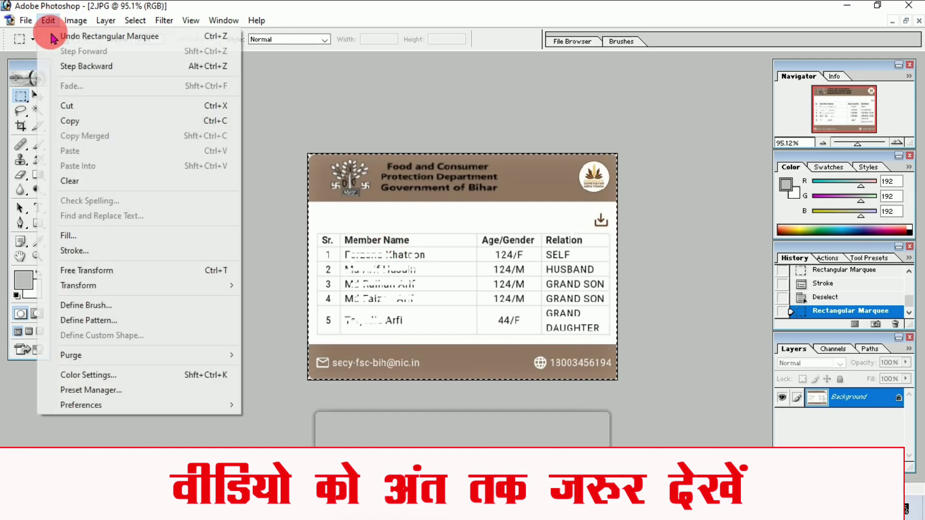
click(69, 252)
click(421, 211)
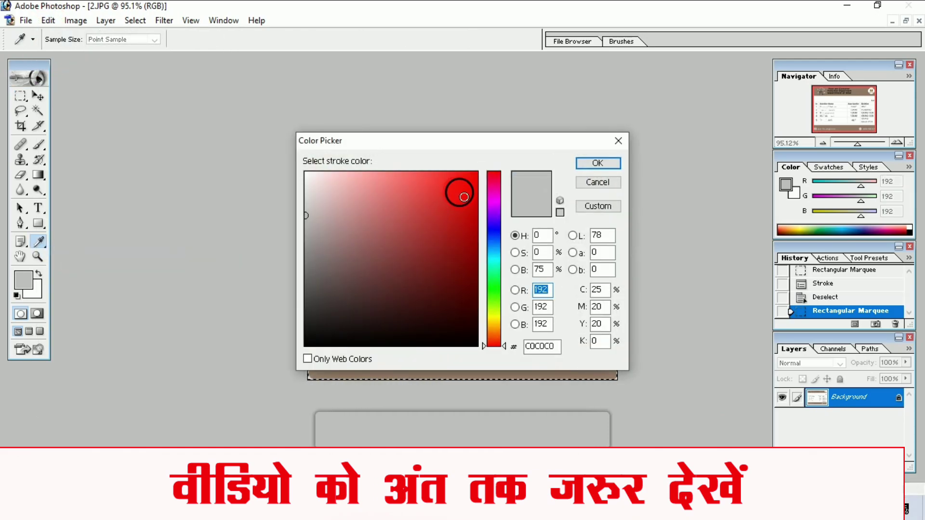
drag(463, 197, 481, 161)
click(599, 165)
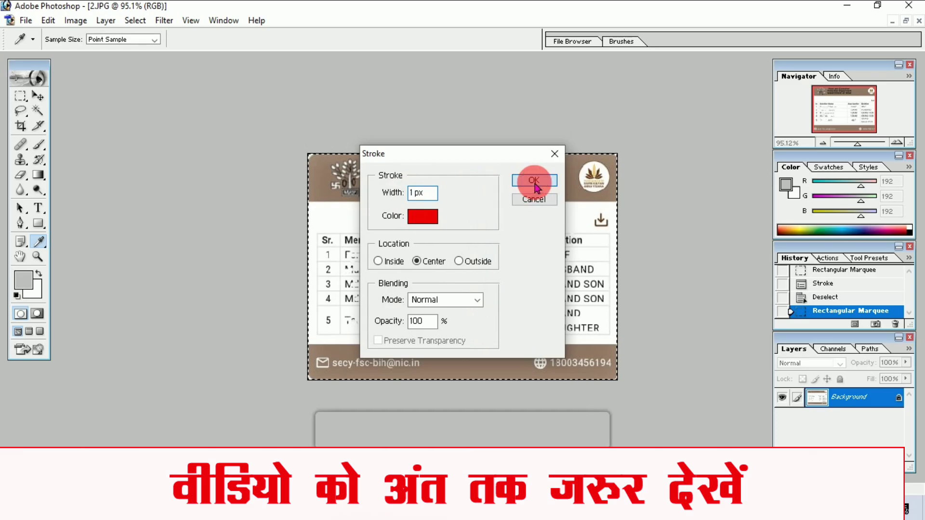
click(532, 182)
Step: Clear the selection and resize 2.JPG to 990 × 660 pixels, unconstrained
click(38, 110)
key(ctrl+d)
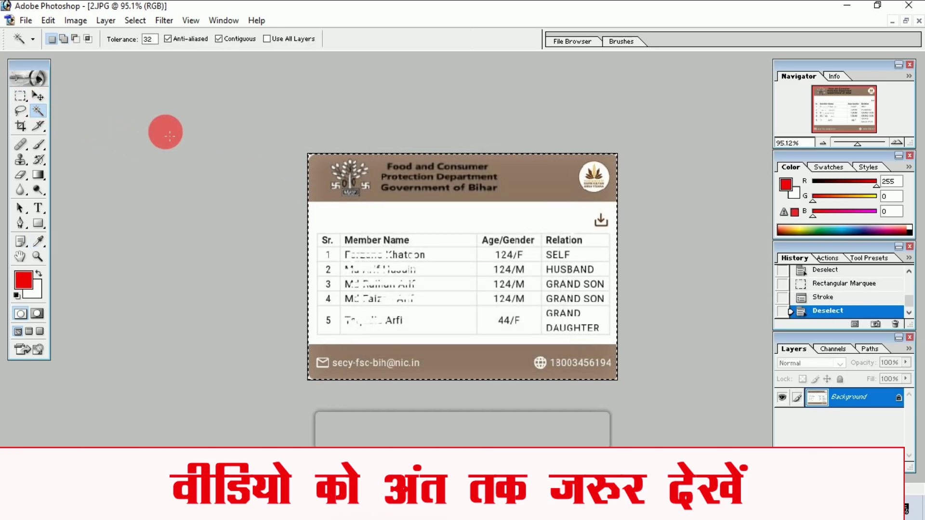
scroll(169, 138, up, 1)
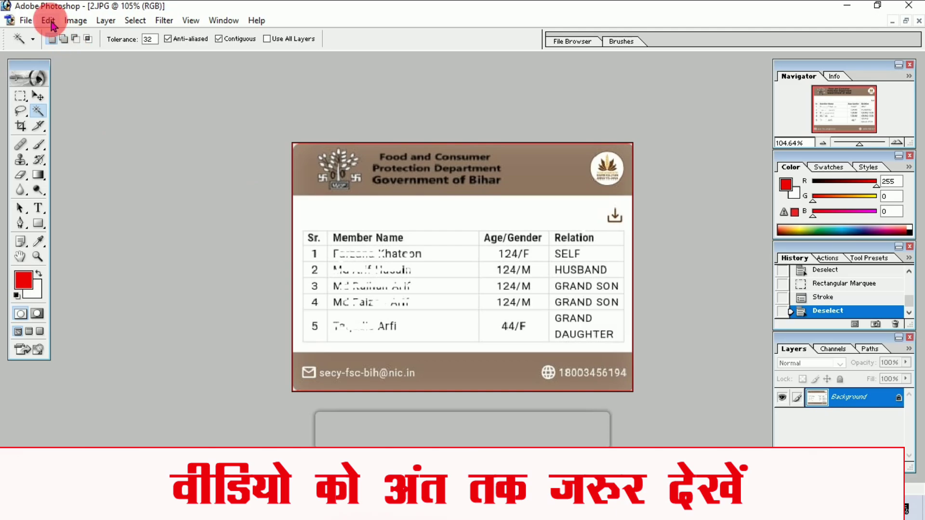
click(76, 20)
click(103, 125)
text(660)
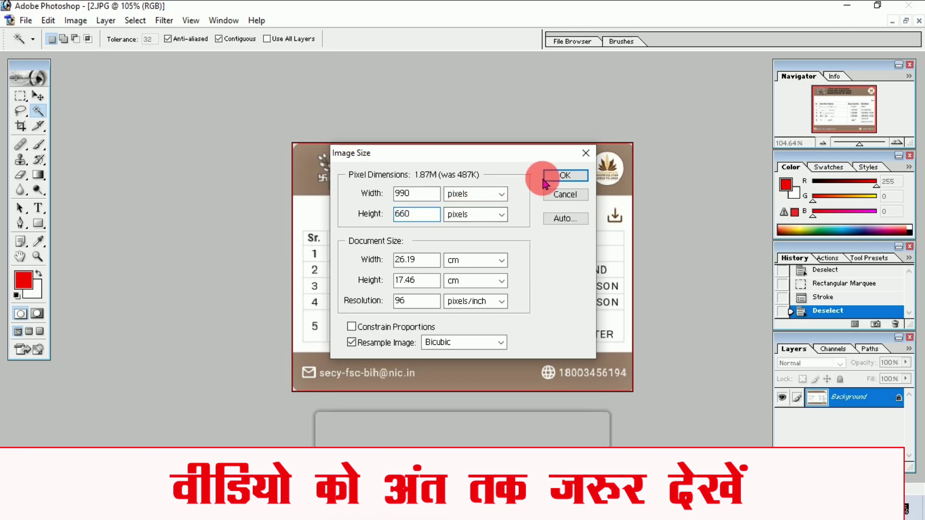
click(558, 178)
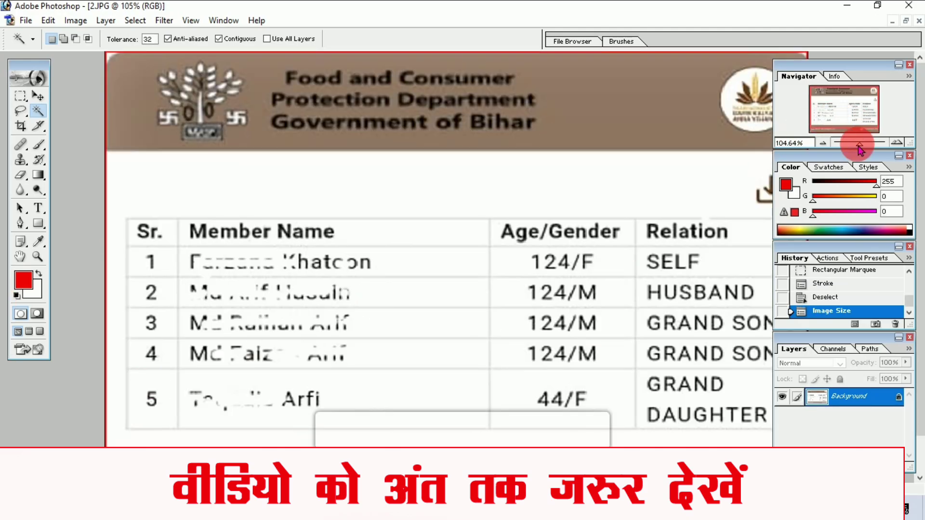
drag(854, 144, 851, 144)
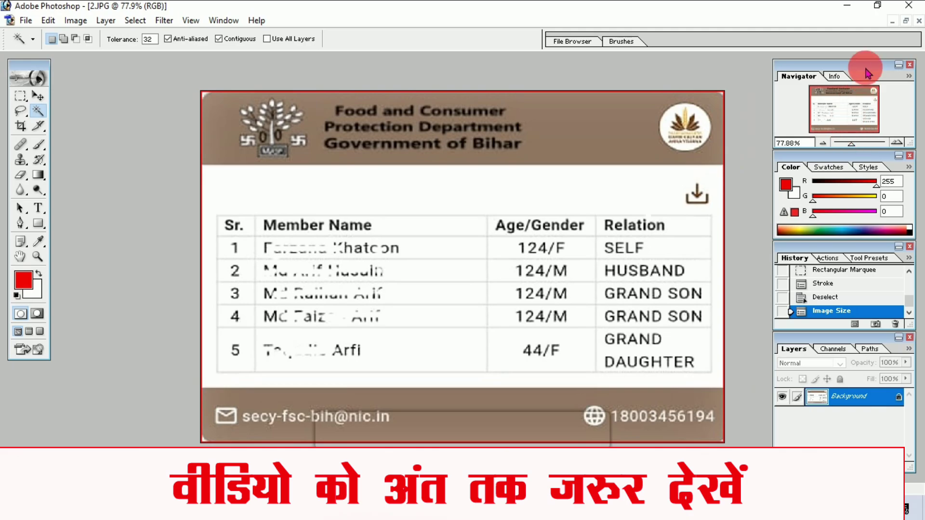
click(906, 21)
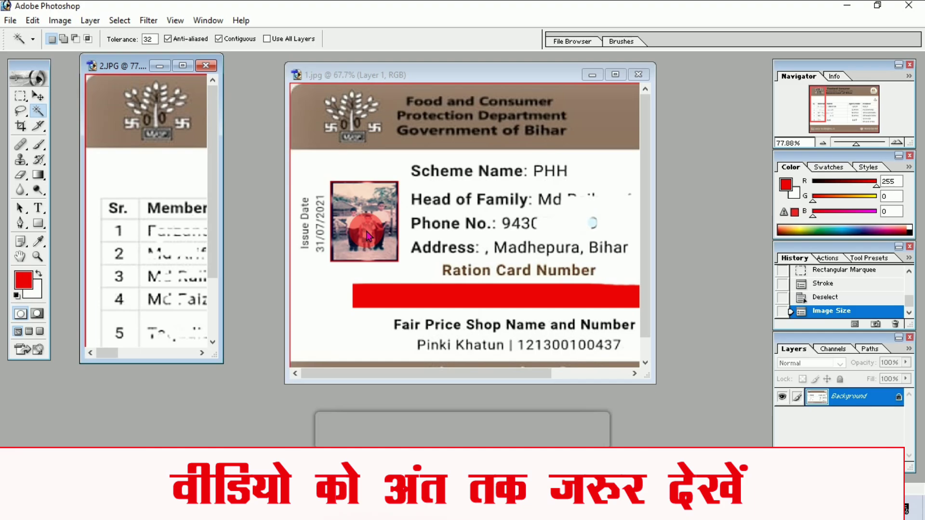
Step: Nudge the photo layer, undo it, and maximize the 1.jpg card front window
drag(367, 236, 414, 172)
key(ctrl+z)
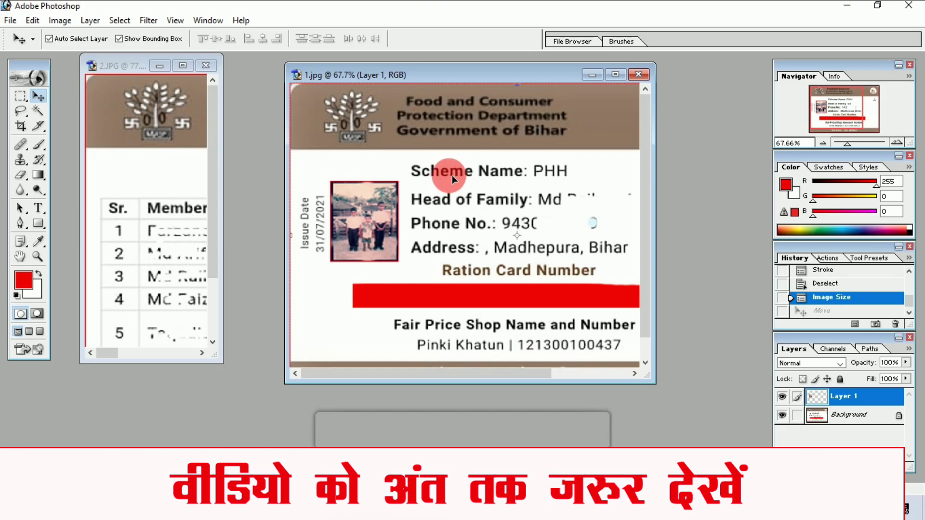
click(615, 75)
click(37, 111)
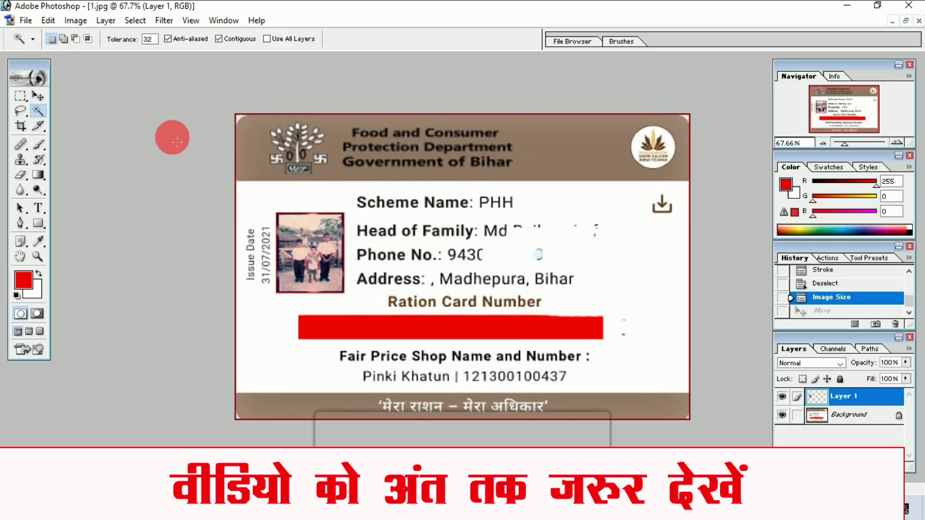
click(25, 20)
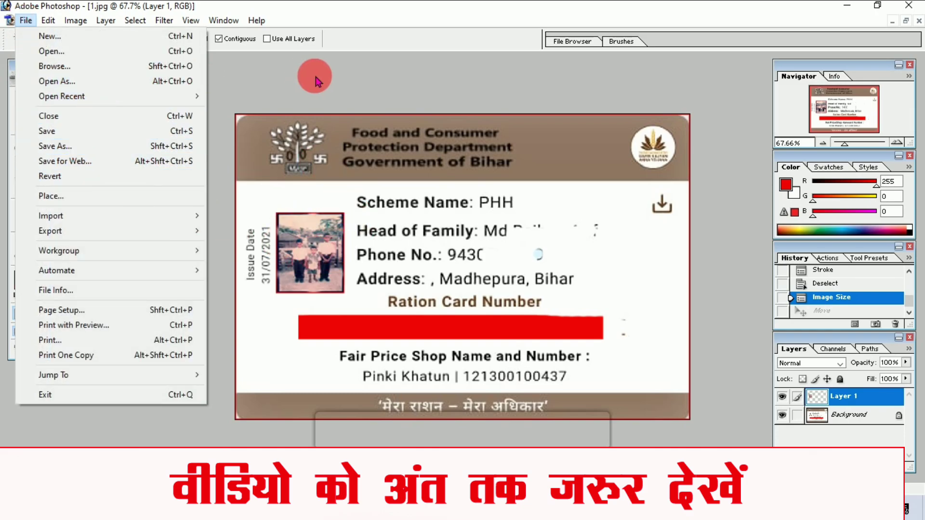
Step: Save the card front as 1 copy.jpg in New folder, JPEG at quality 12 Maximum
click(126, 61)
click(26, 20)
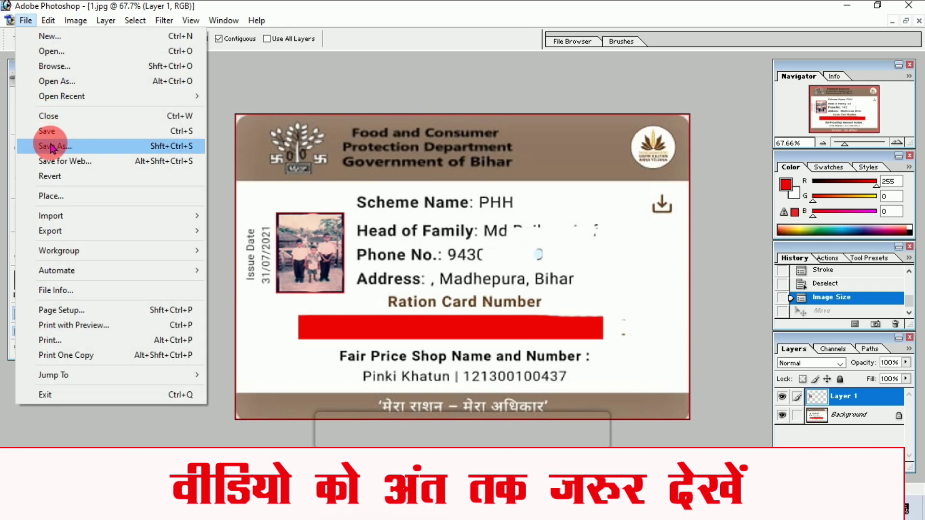
click(69, 143)
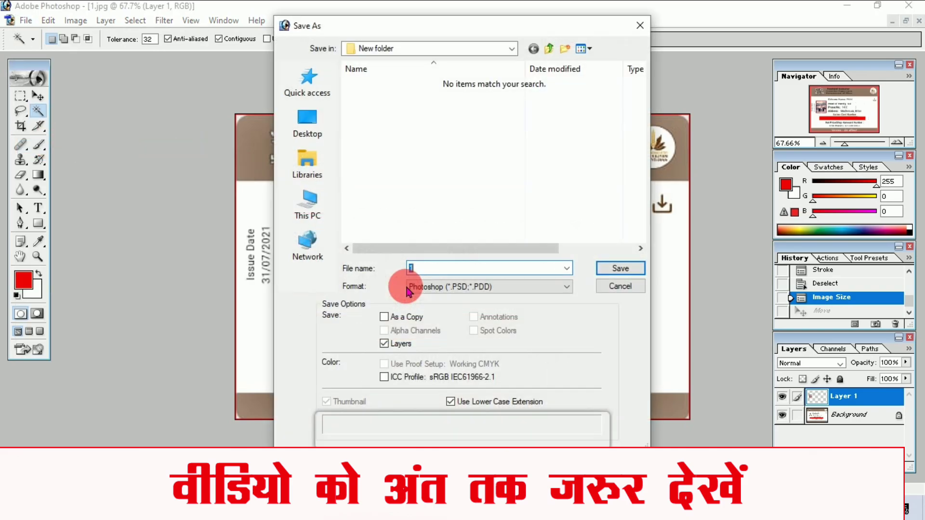
click(308, 125)
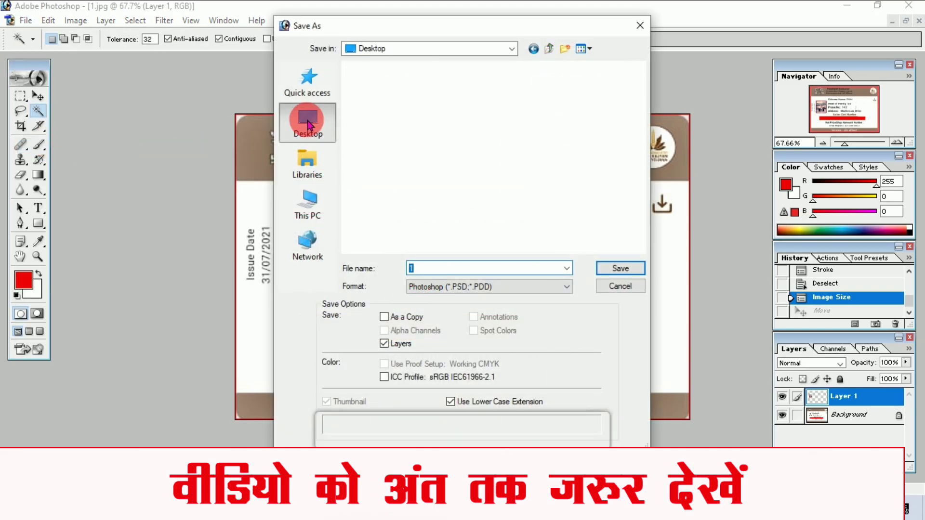
double_click(403, 198)
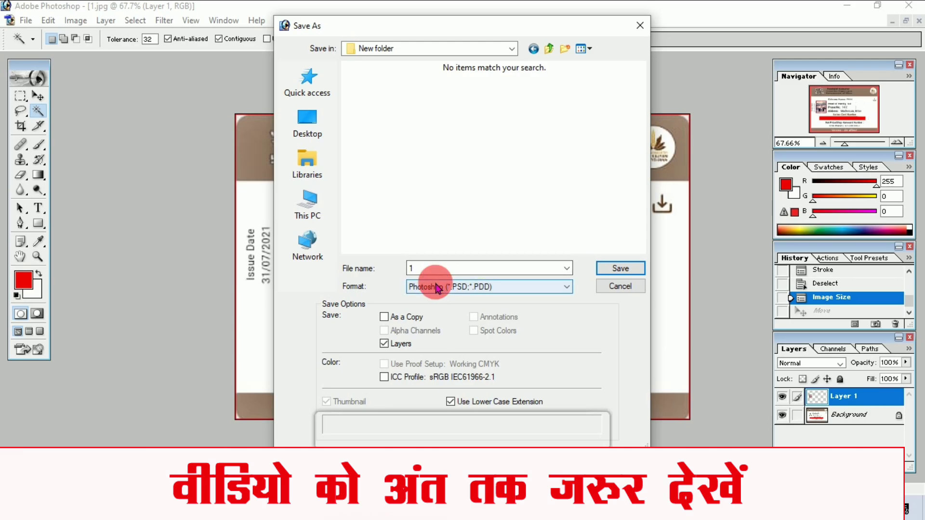
click(437, 288)
click(430, 355)
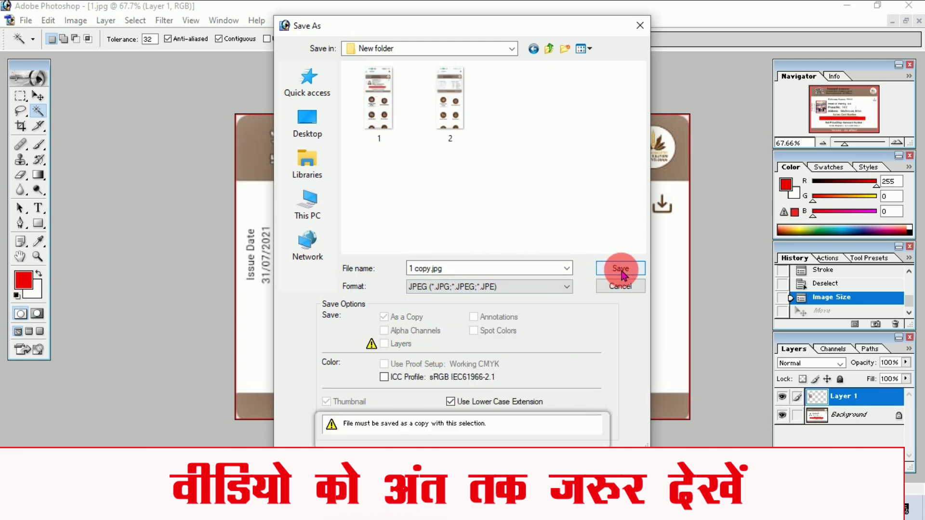
click(616, 270)
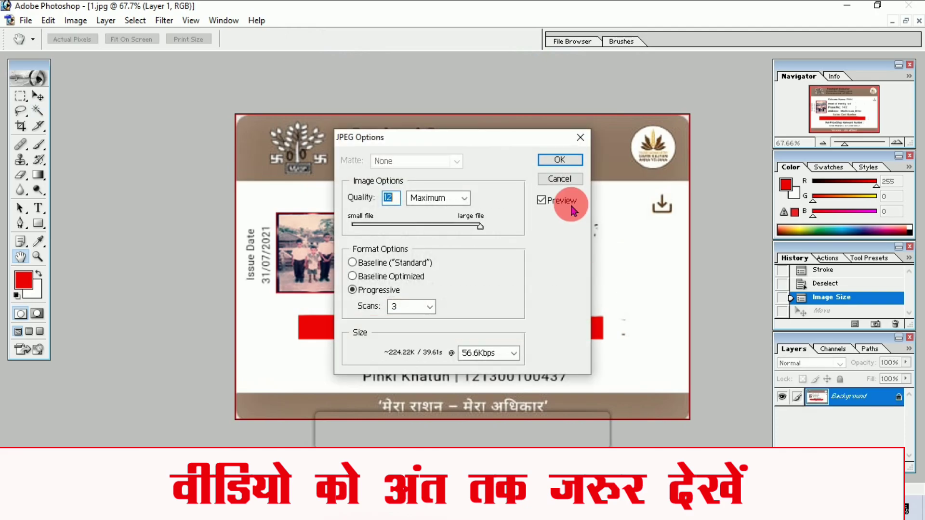
click(567, 165)
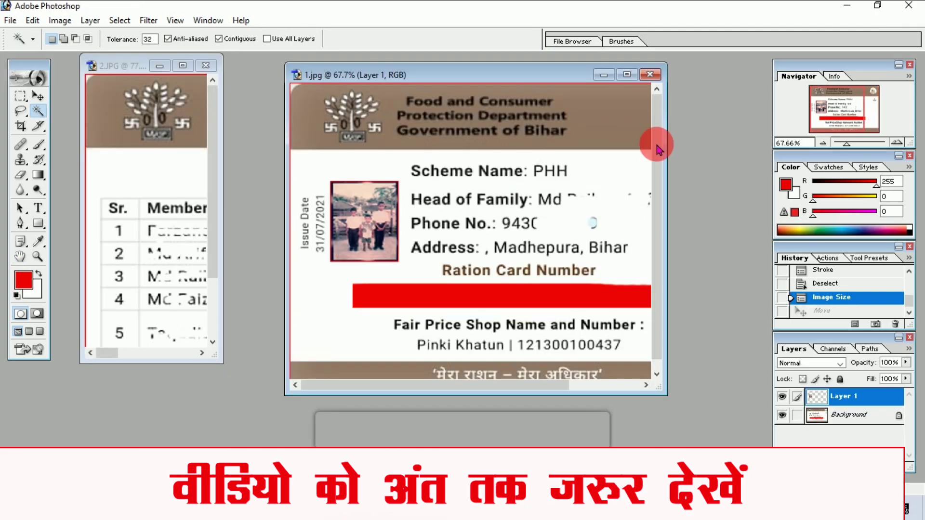
Step: Close 1.jpg and decline saving its changes
click(650, 75)
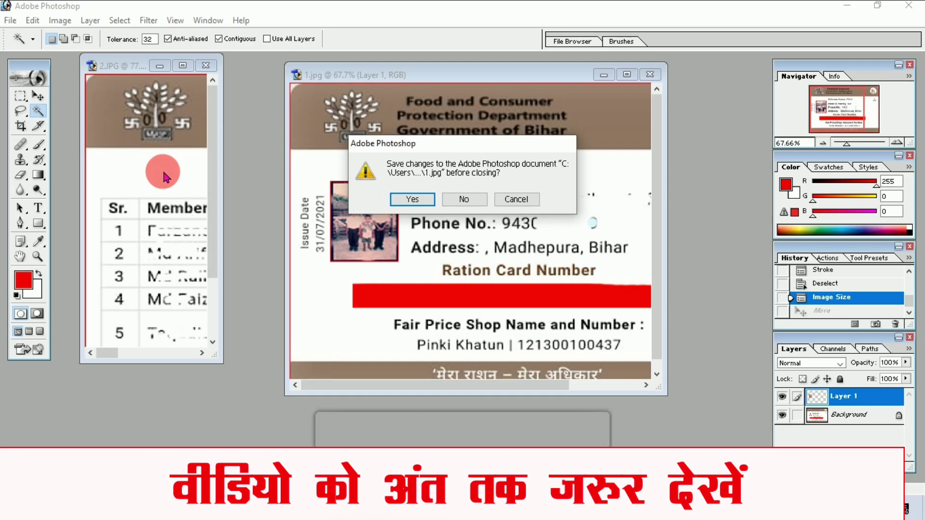
click(467, 201)
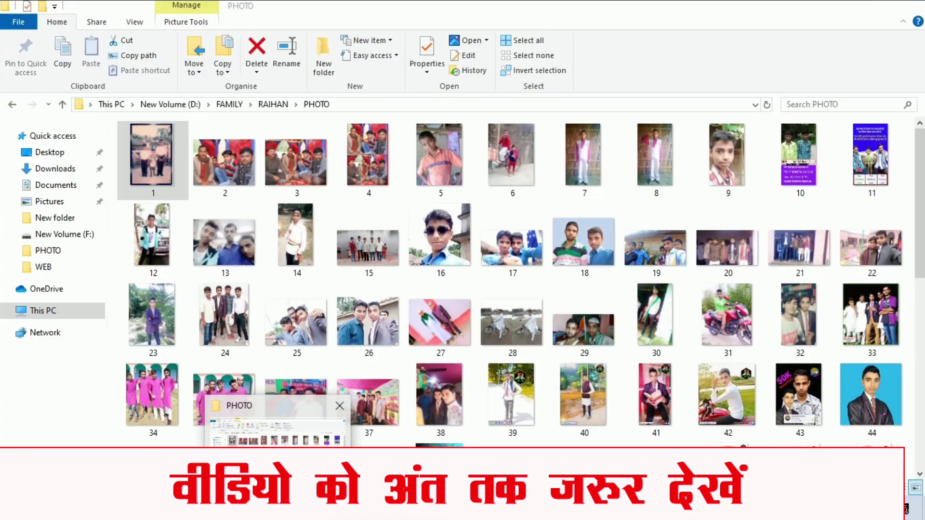
Step: Drag FIRST from New folder in File Explorer into Photoshop to open it
click(270, 424)
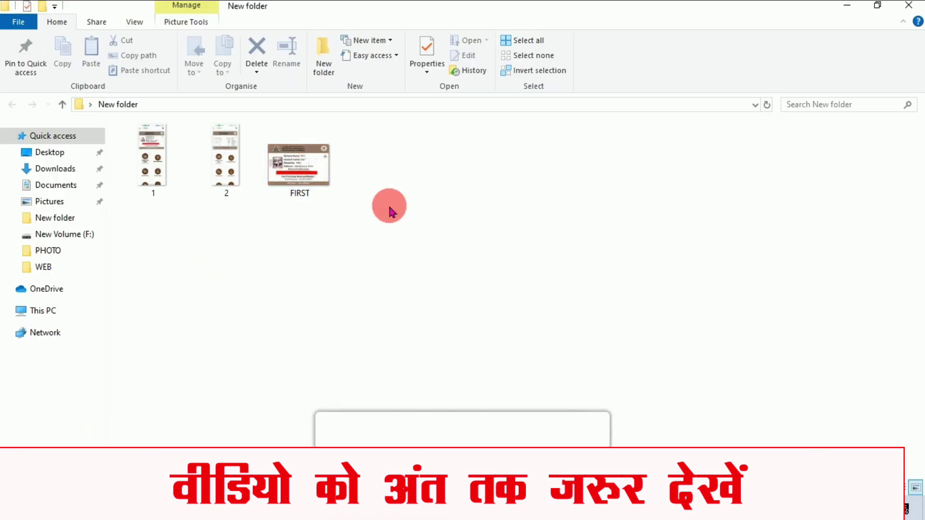
mouse_move(308, 173)
mouse_down()
mouse_move(349, 431)
mouse_move(370, 347)
mouse_up()
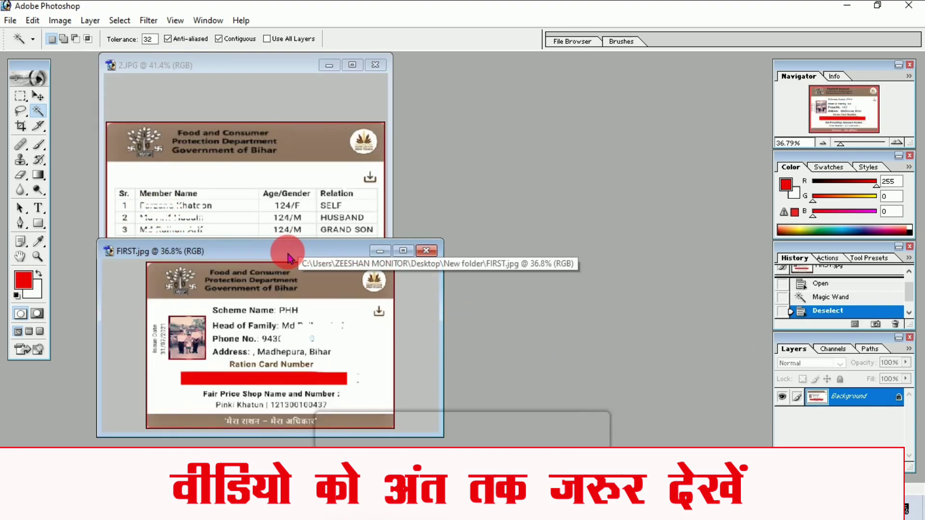
Step: Create a new blank Untitled-1 document at a preset page size
mouse_move(276, 255)
mouse_down()
mouse_move(277, 184)
mouse_move(273, 234)
mouse_up()
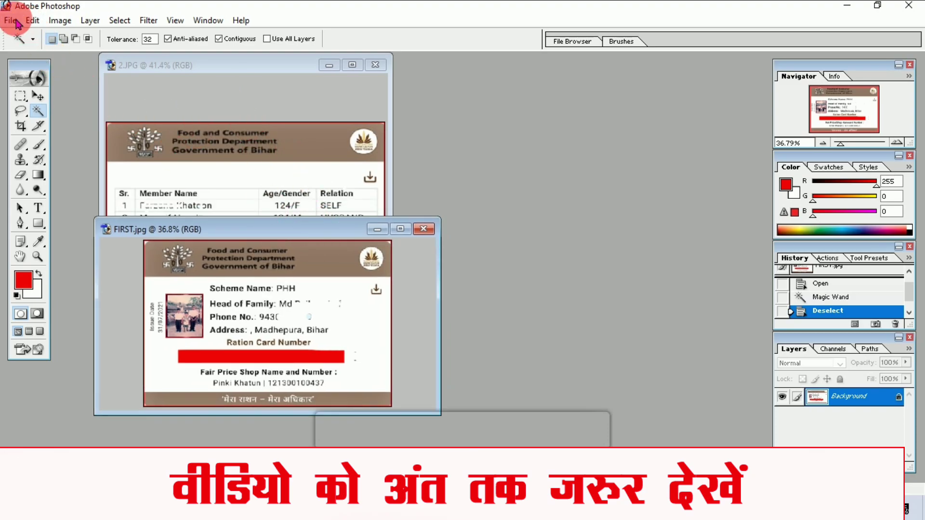
click(11, 21)
click(29, 36)
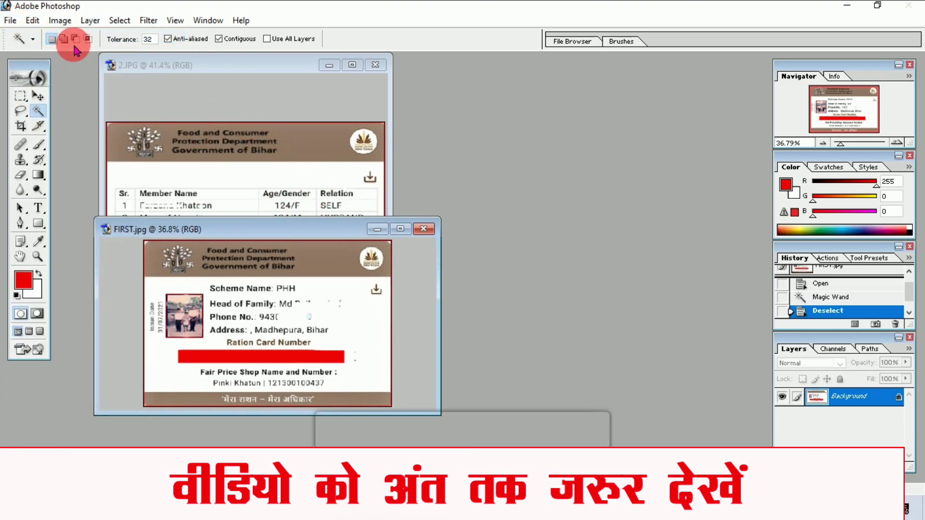
mouse_move(450, 196)
mouse_down()
mouse_move(428, 295)
mouse_move(423, 277)
mouse_up()
click(574, 169)
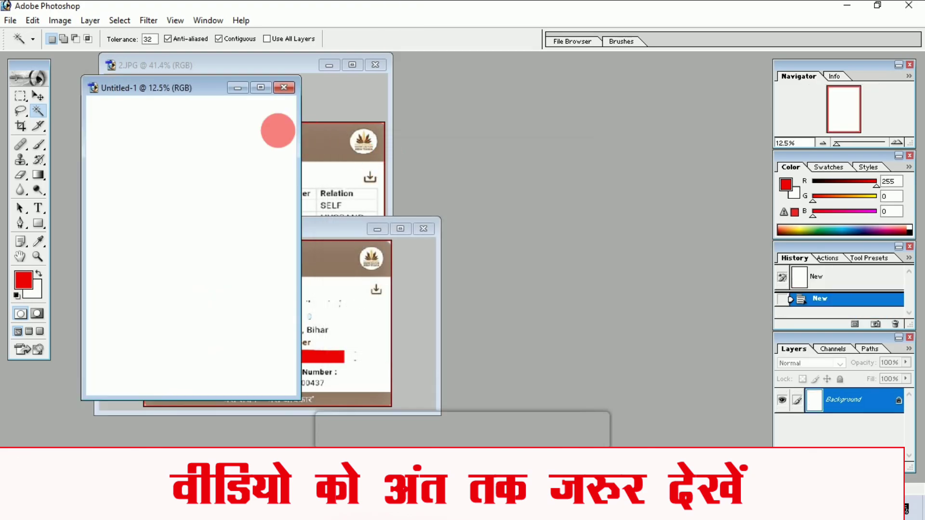
drag(161, 88, 567, 89)
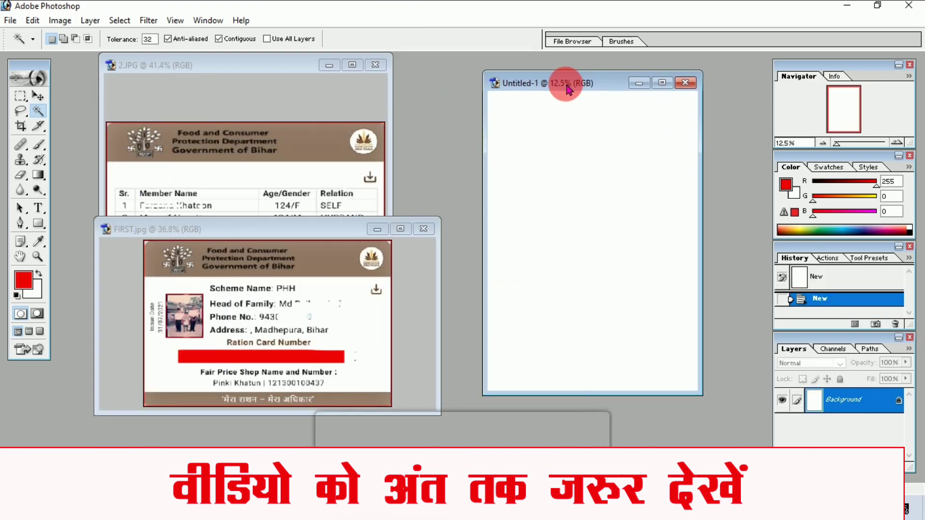
Step: Drag the FIRST.jpg card front onto Untitled-1 as Layer 1 with the Move tool
click(38, 96)
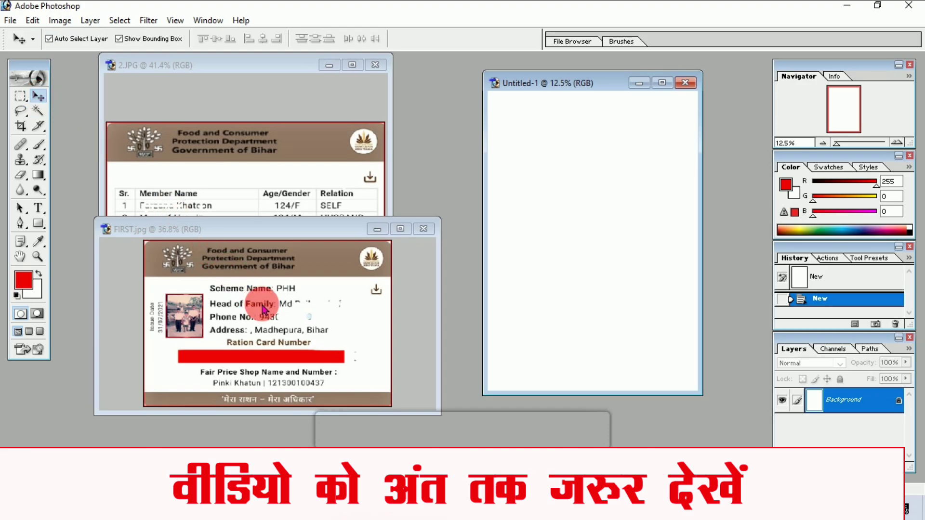
mouse_move(266, 292)
mouse_down()
mouse_move(555, 169)
mouse_move(552, 134)
mouse_up()
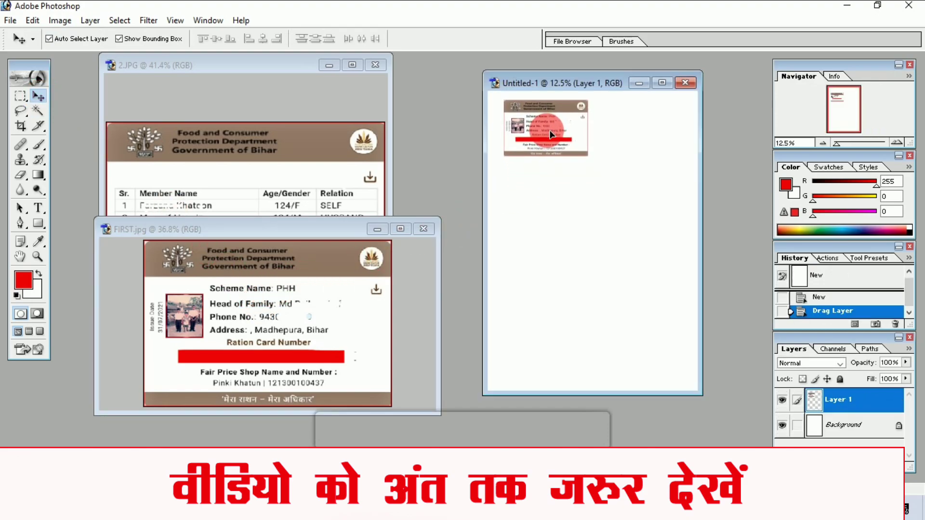
click(303, 275)
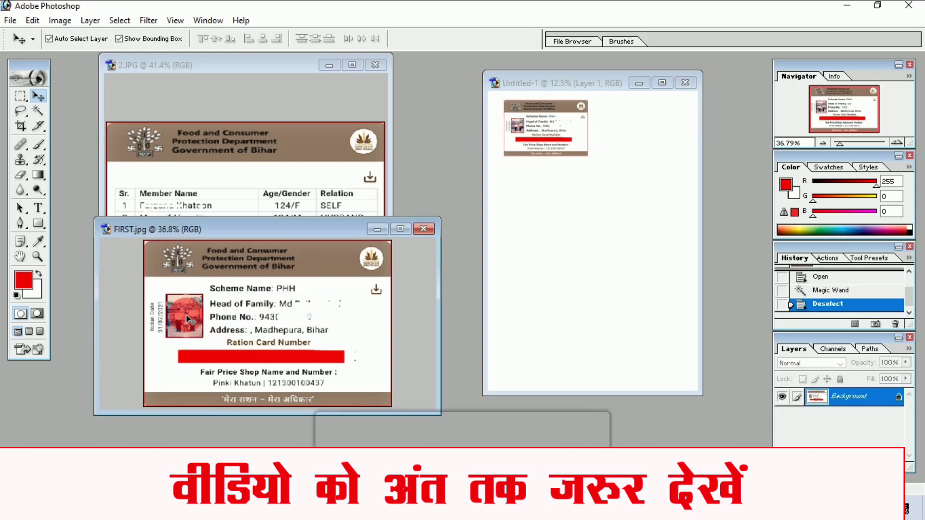
drag(191, 321, 547, 178)
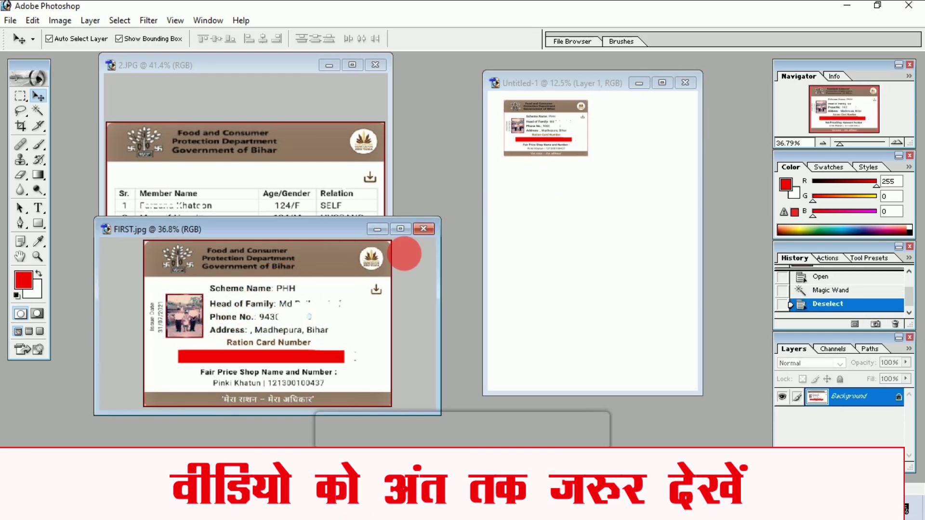
drag(295, 291, 495, 165)
click(474, 200)
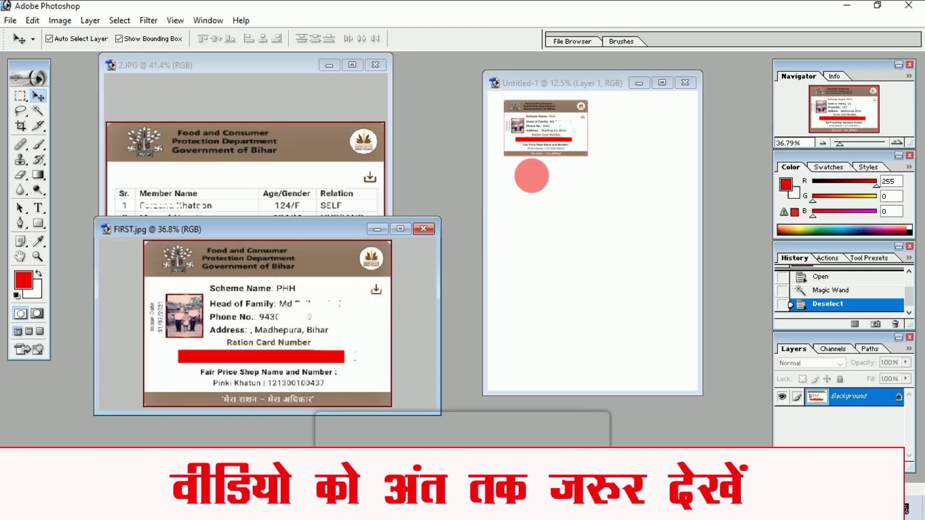
Step: Drag the 2.JPG member list onto Untitled-1 and line it up beside the card front
click(278, 159)
mouse_move(277, 224)
mouse_down()
mouse_move(596, 158)
mouse_move(631, 142)
mouse_up()
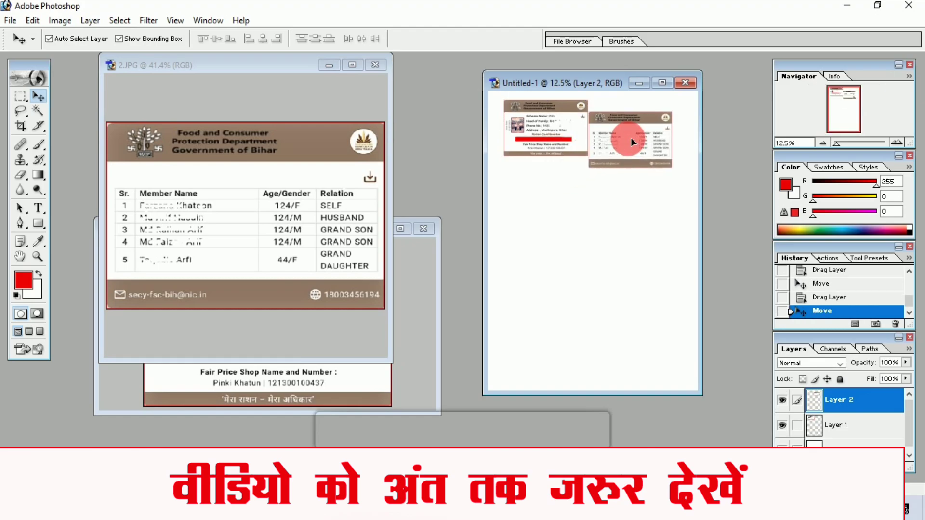
click(666, 86)
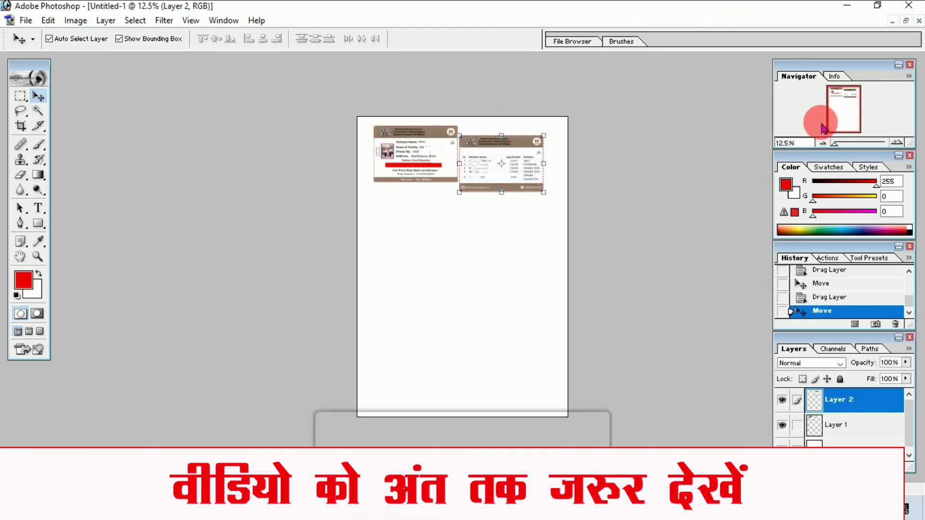
drag(837, 144, 855, 143)
drag(846, 108, 842, 88)
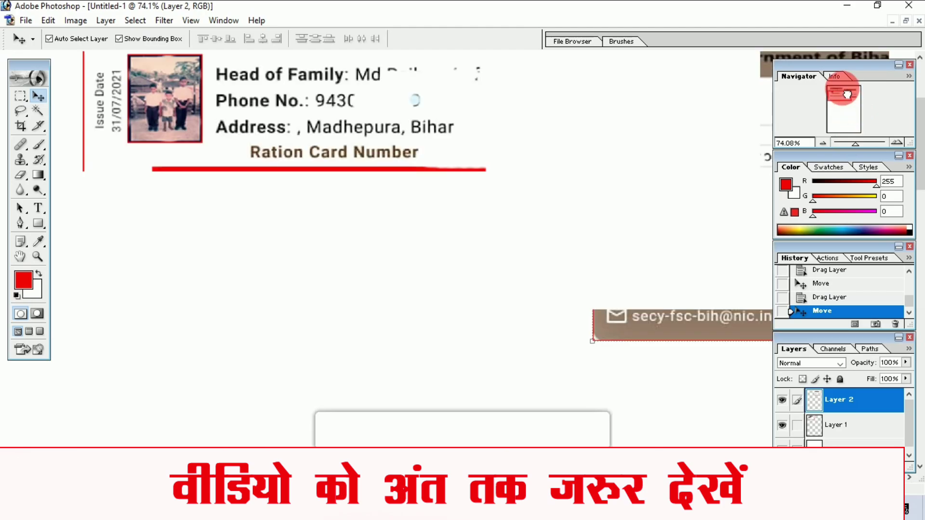
drag(655, 248, 645, 192)
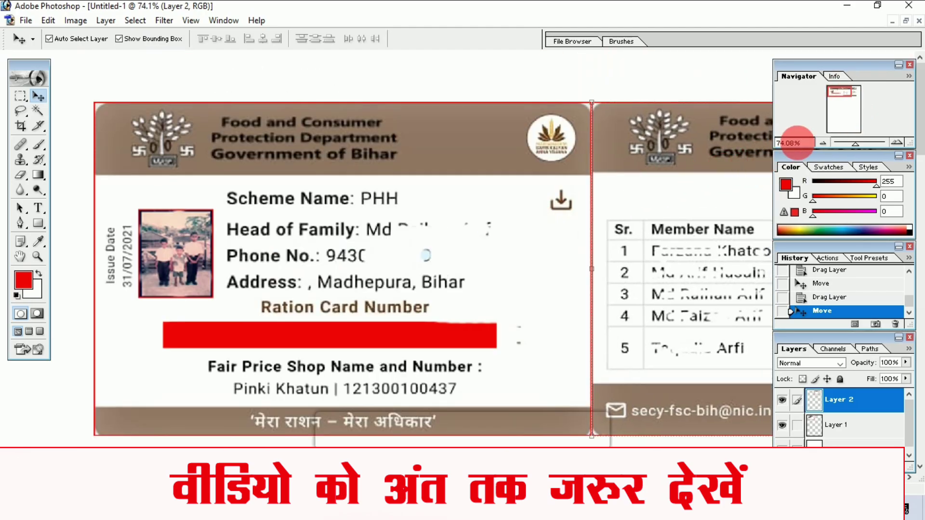
drag(852, 144, 836, 143)
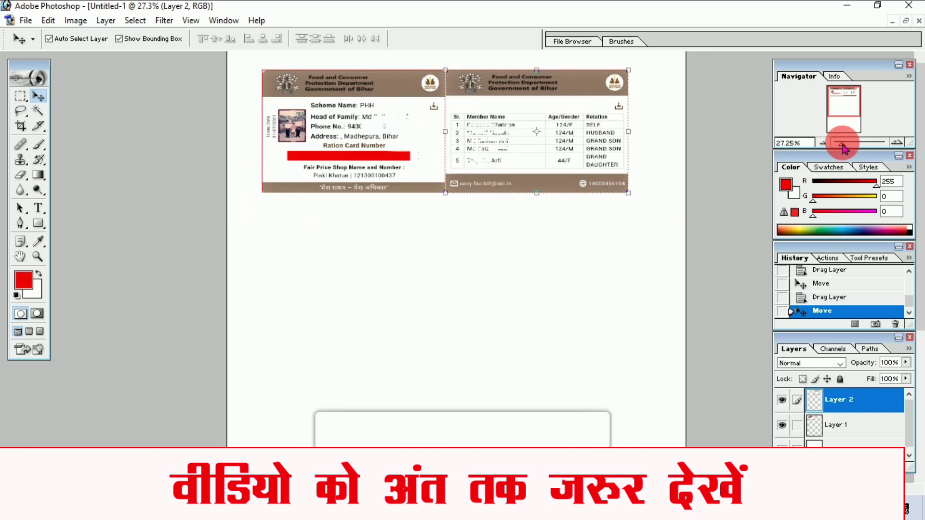
click(45, 116)
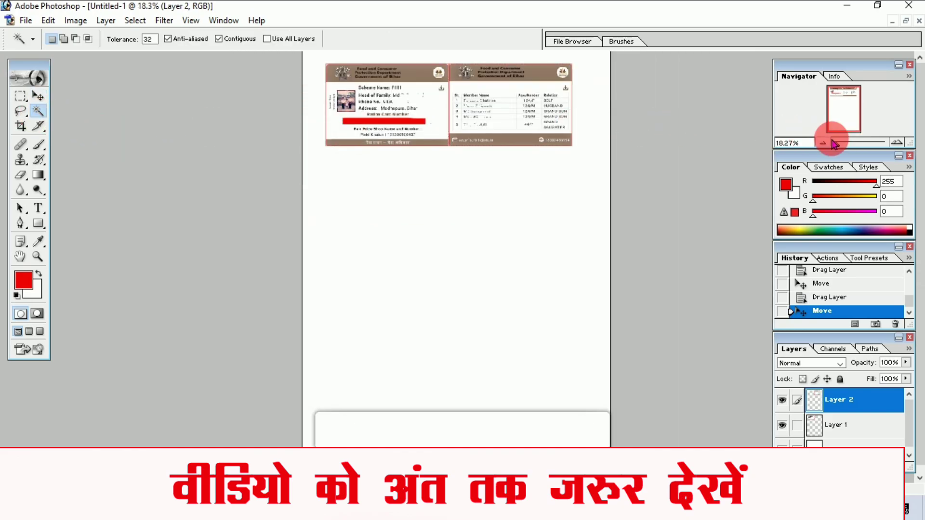
drag(834, 143, 850, 143)
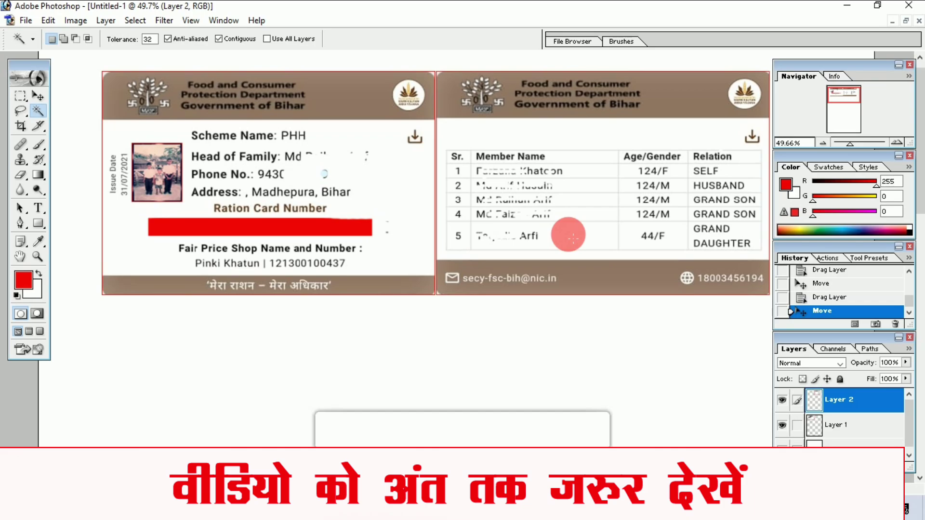
scroll(568, 236, up, 1)
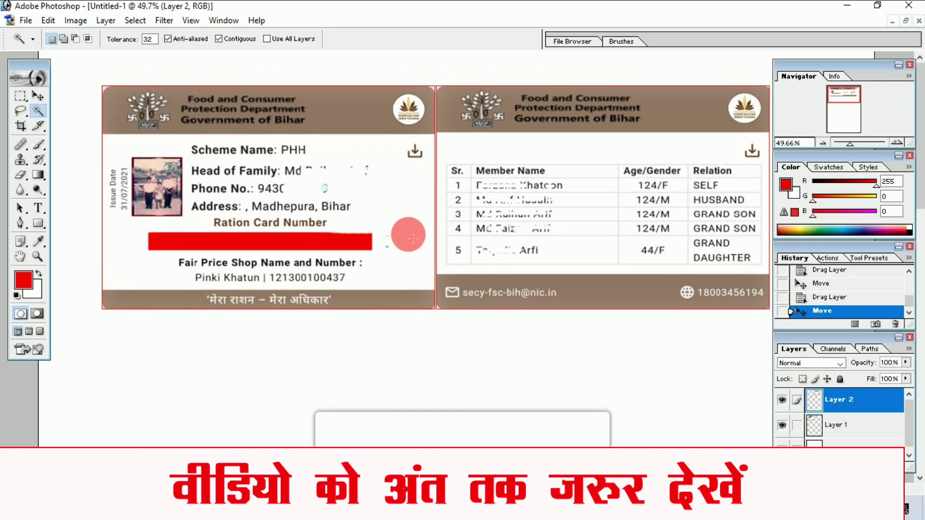
Step: In Print with Preview, position the cards near the page top and enable Scale to Fit Media
click(25, 22)
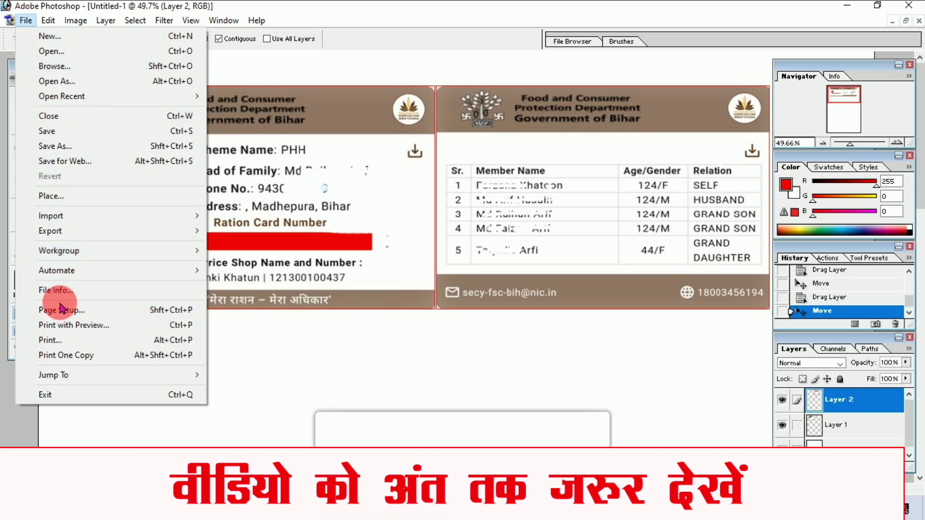
click(78, 326)
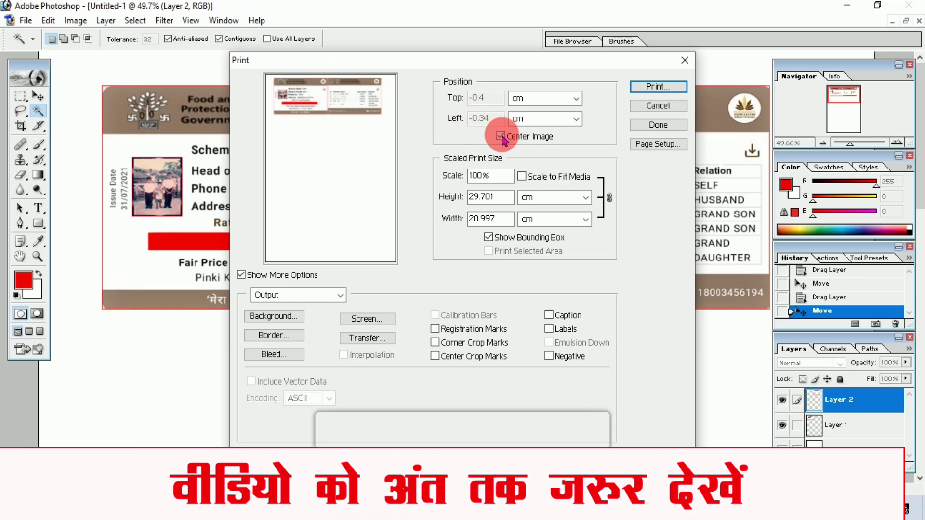
click(500, 137)
drag(329, 112, 328, 126)
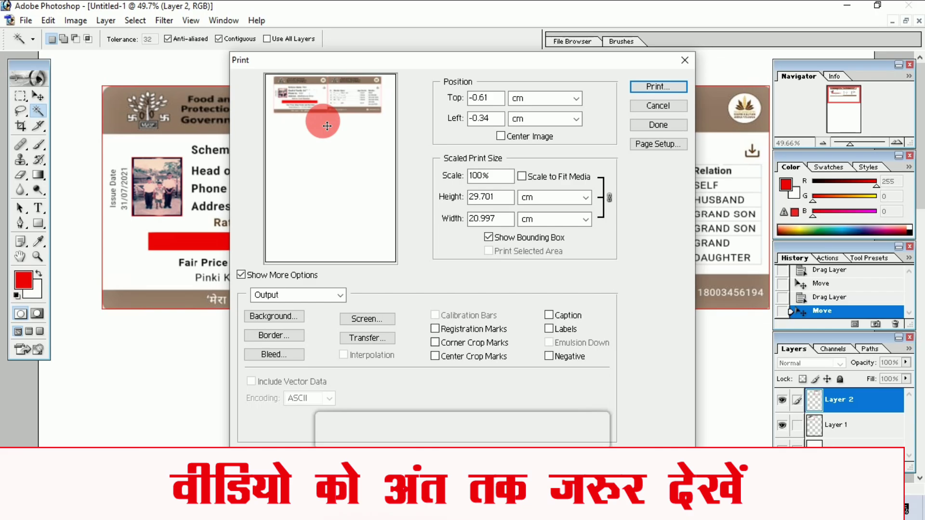
mouse_move(327, 126)
mouse_down()
mouse_move(331, 211)
mouse_move(341, 189)
mouse_up()
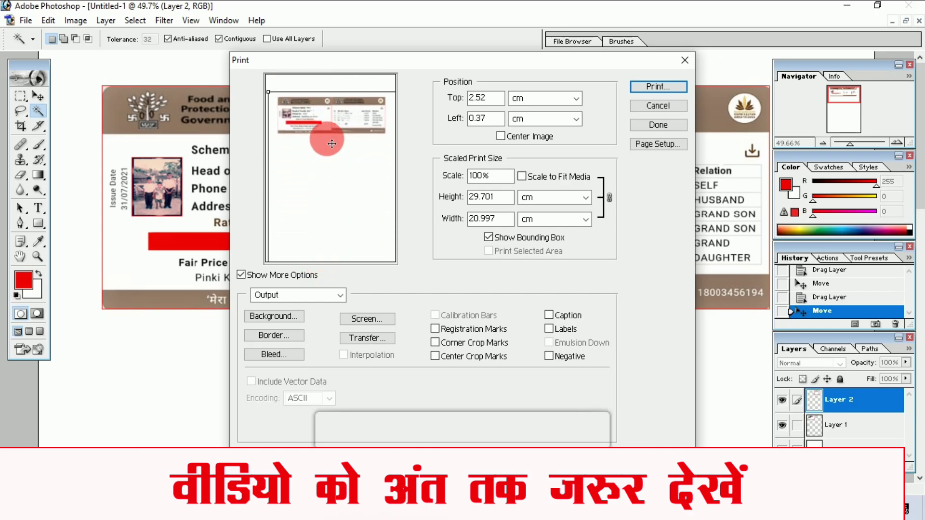
click(499, 137)
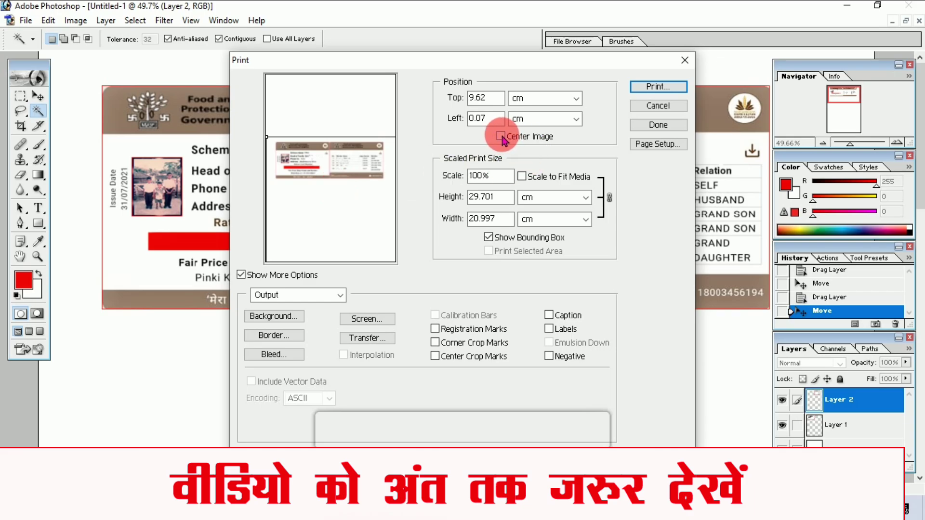
drag(311, 187, 316, 157)
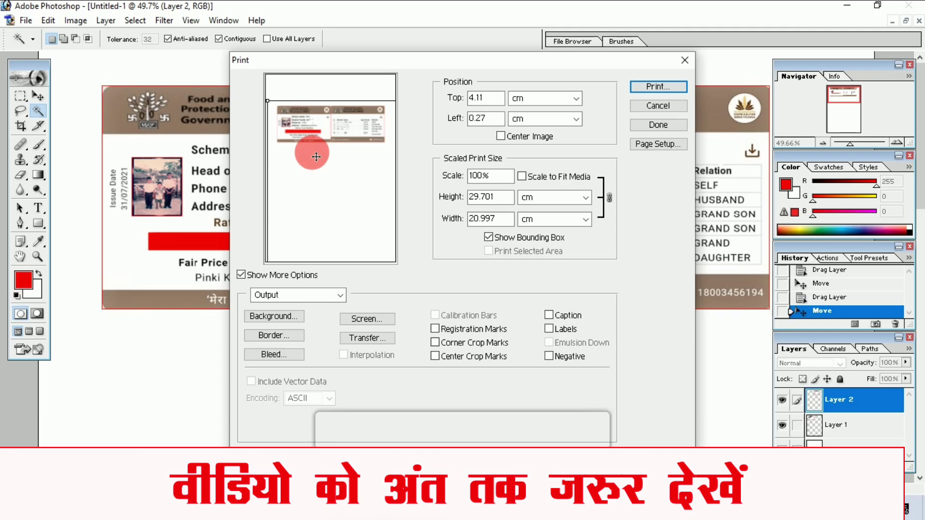
click(522, 179)
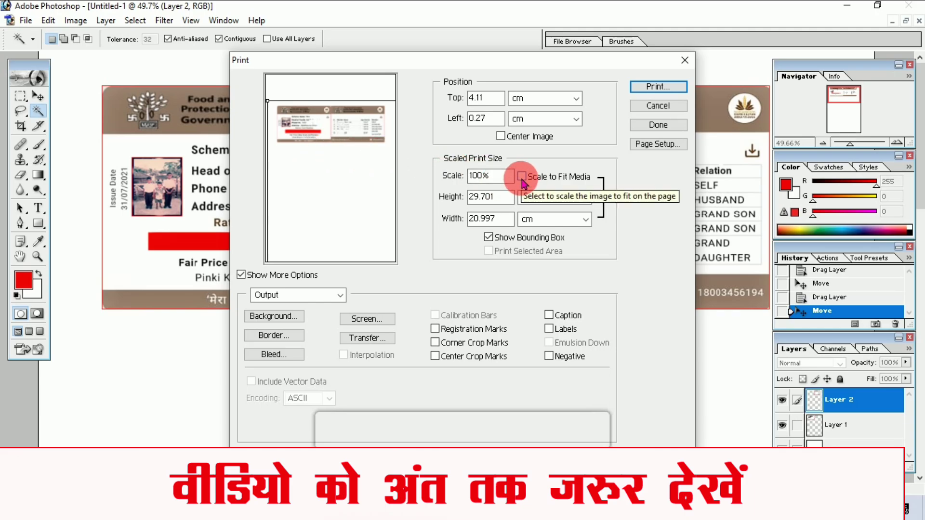
click(522, 177)
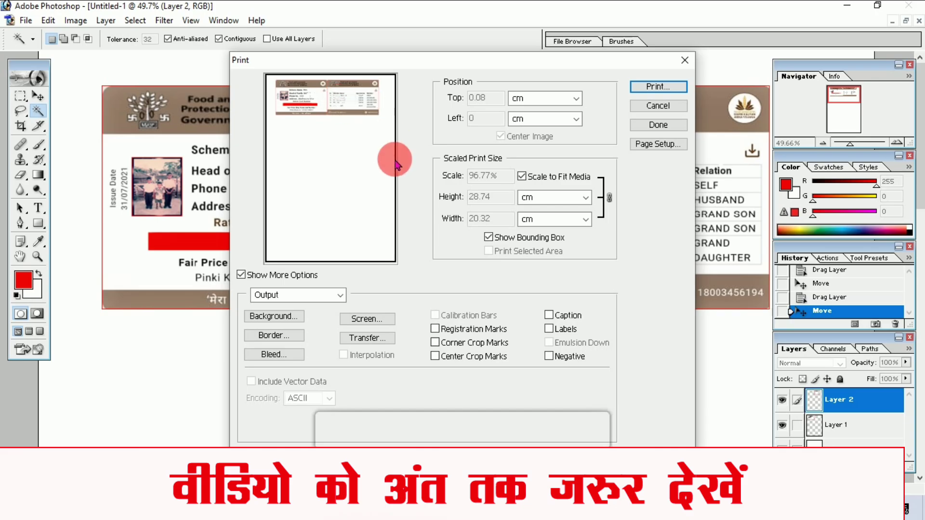
Step: Select the Canon G2010 series printer, confirm its A4 properties, then cancel printing
click(647, 90)
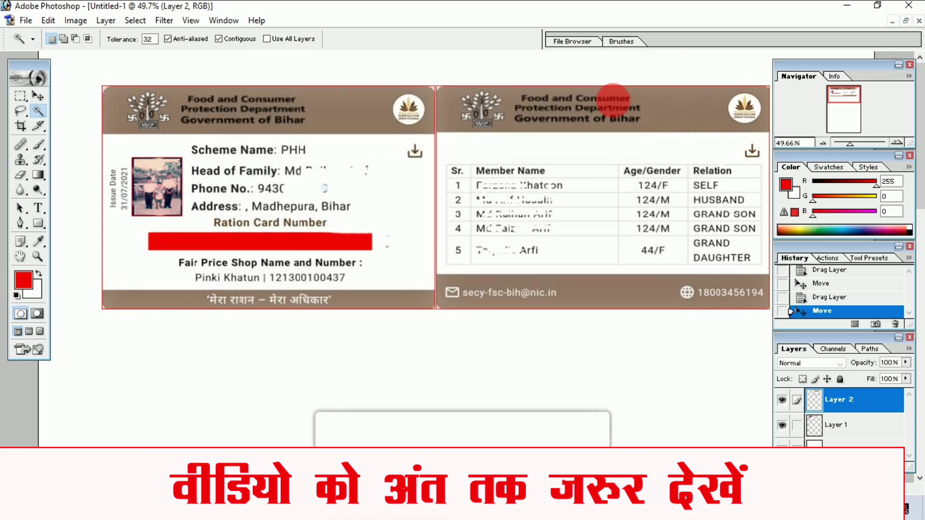
click(382, 92)
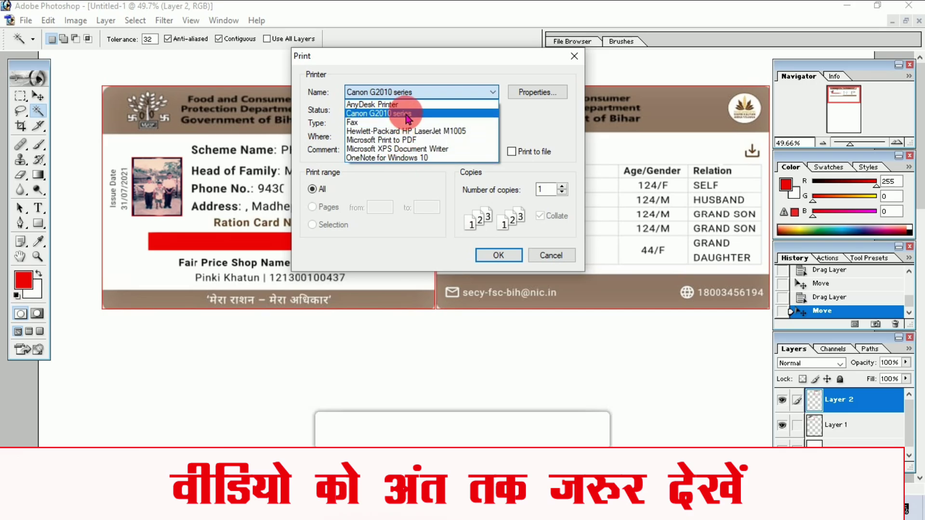
click(408, 115)
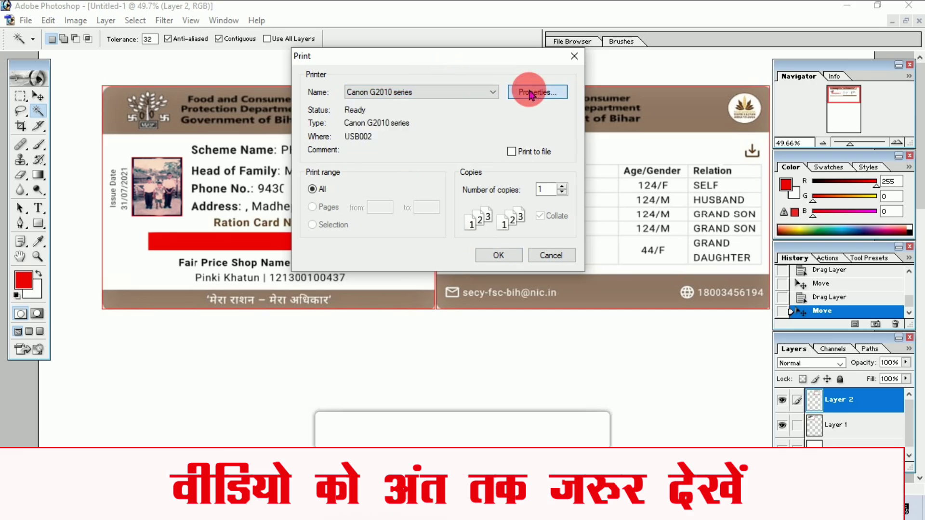
click(529, 92)
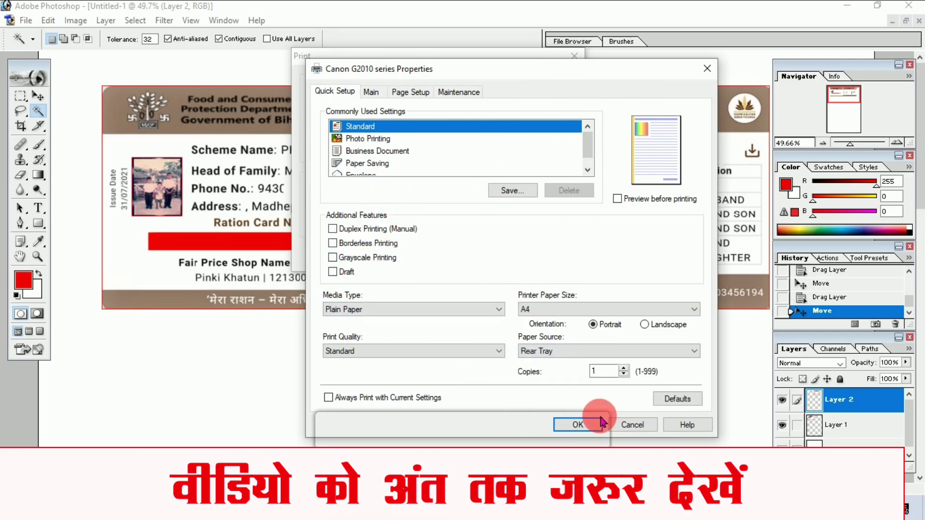
click(583, 425)
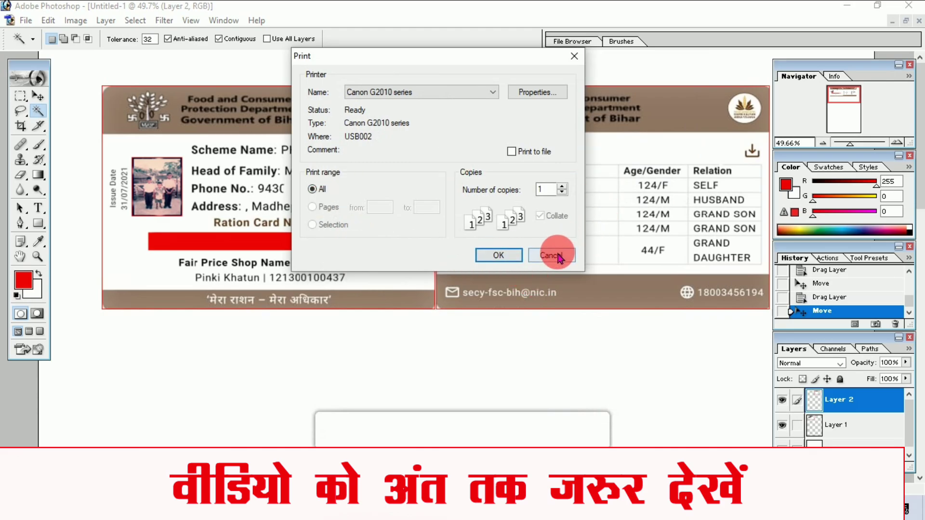
click(559, 257)
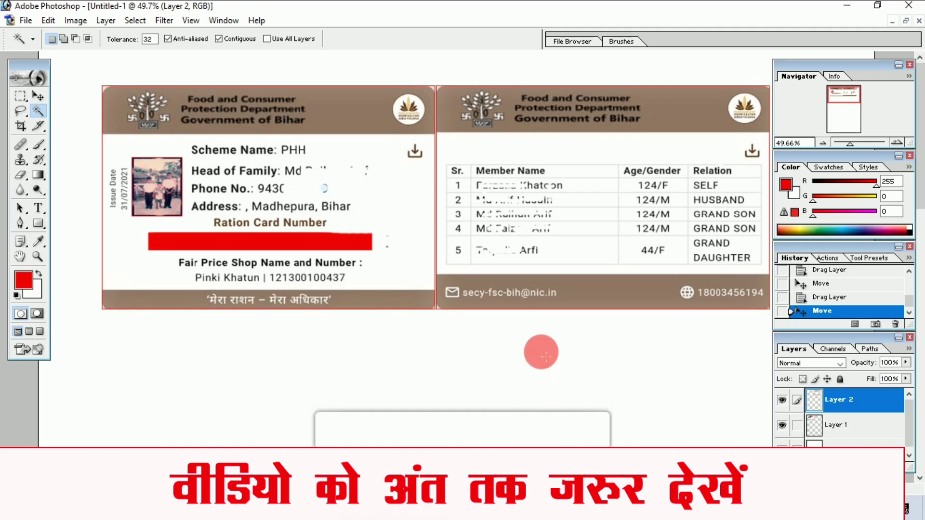
Step: Bring FIRST.jpg up full-size in the workspace and zoom in on the card
click(905, 20)
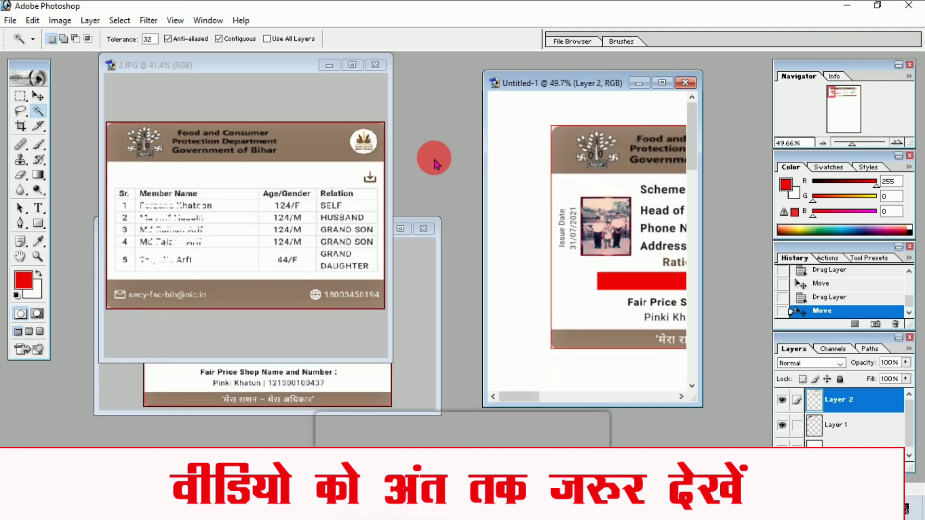
click(411, 261)
click(402, 229)
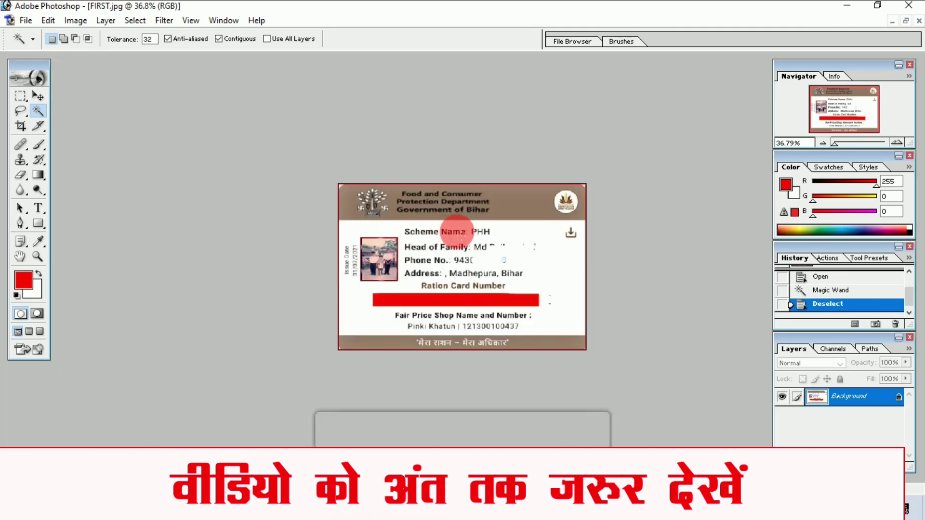
scroll(457, 230, up, 1)
scroll(475, 179, up, 1)
scroll(436, 190, up, 1)
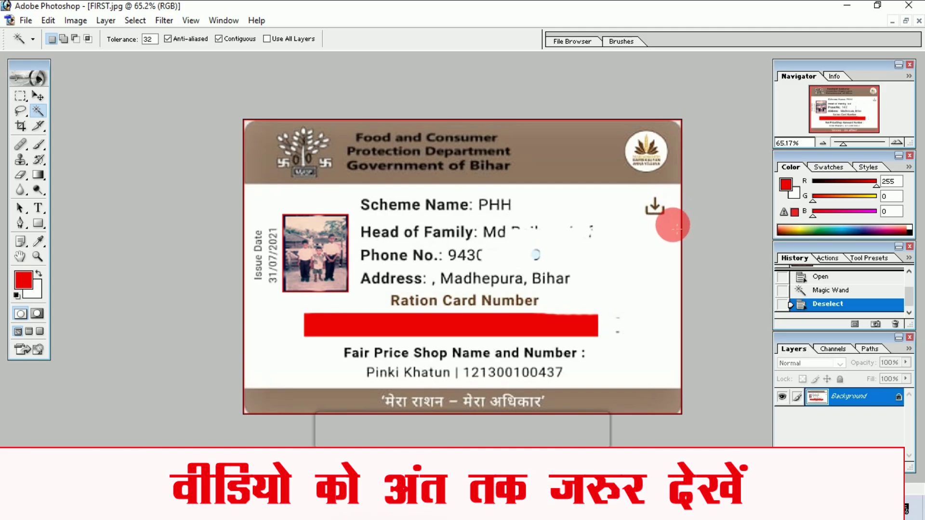
Step: Sample the card's white background colour and set a 22 px brush
click(39, 241)
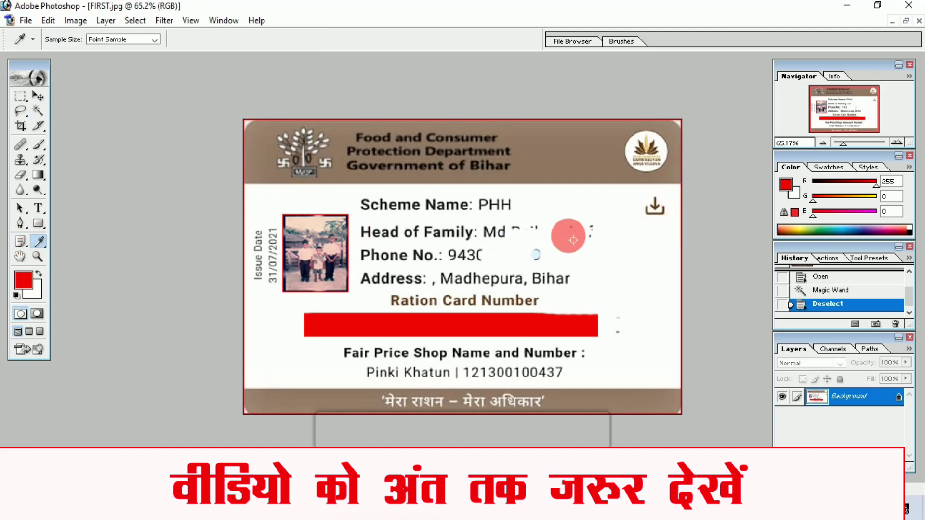
click(626, 210)
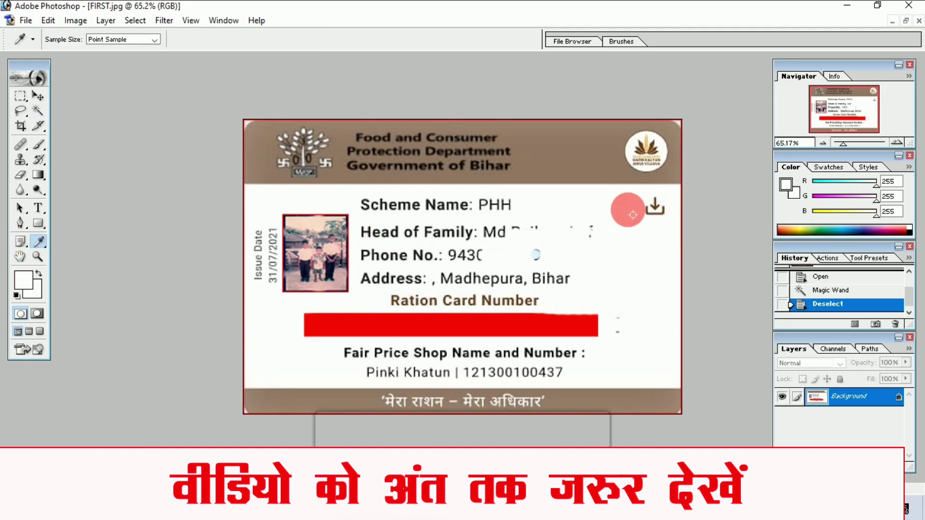
click(38, 144)
right_click(648, 207)
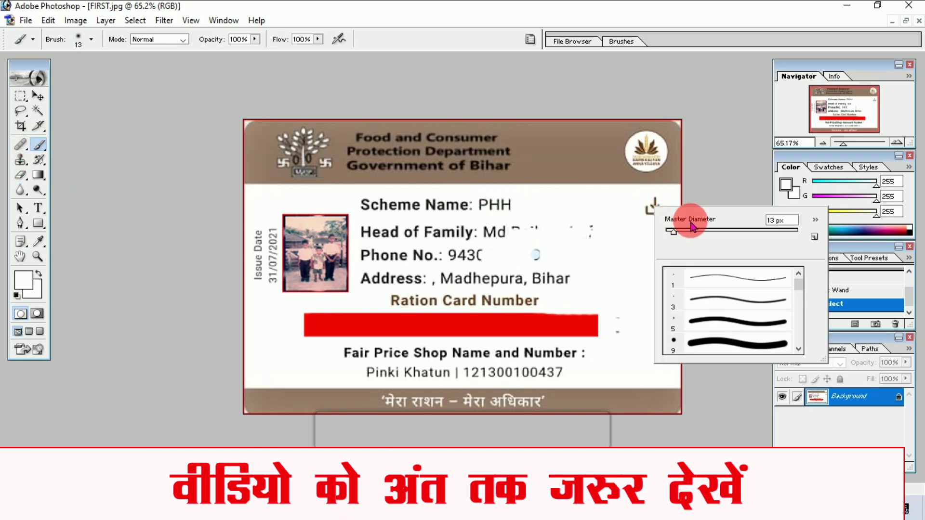
mouse_move(667, 229)
mouse_down()
mouse_move(675, 230)
mouse_move(657, 208)
mouse_up()
Step: Paint white over the card's download icon, then return to separate floating windows
click(629, 200)
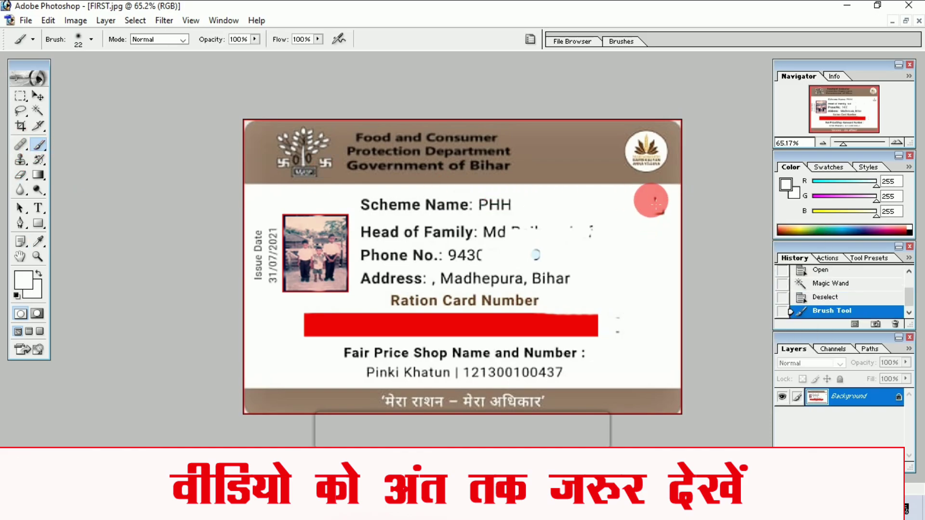
click(662, 210)
click(655, 210)
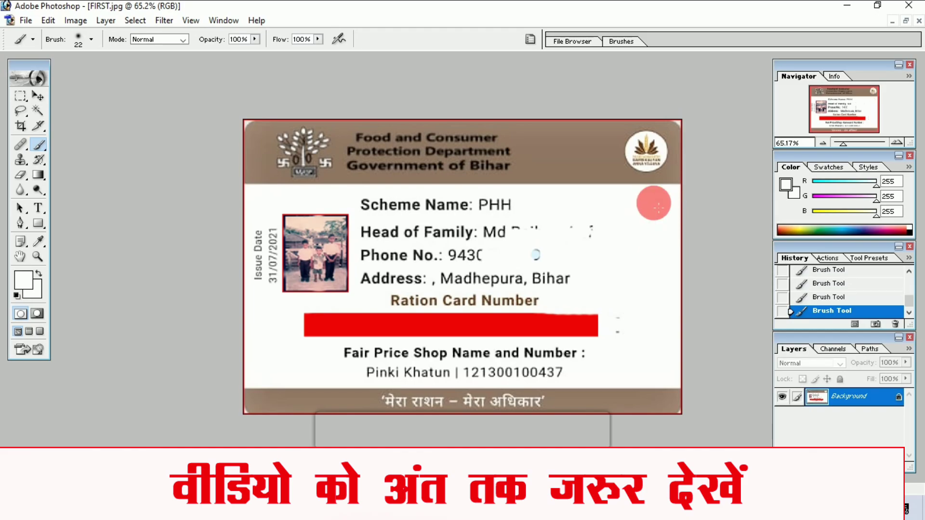
click(905, 21)
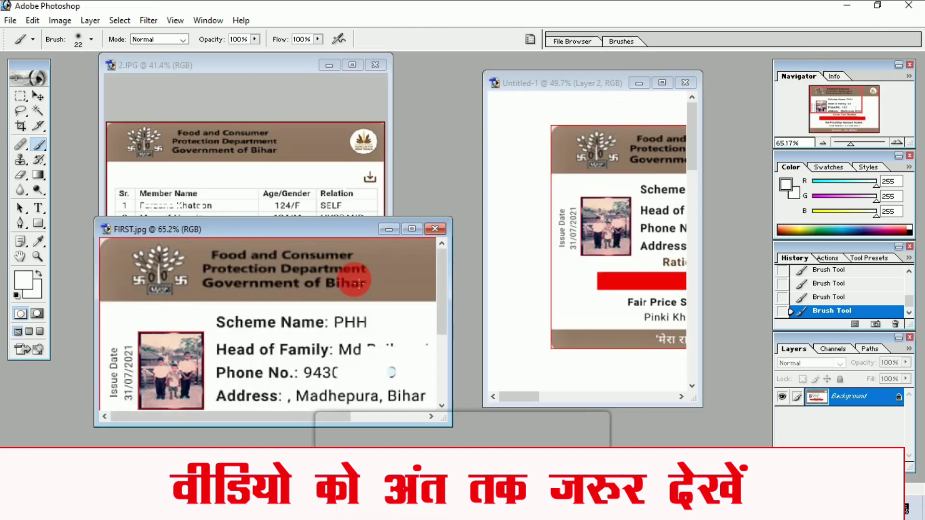
Step: Paint white over the download icon on the full-size 2.JPG member list, then restore the window
click(356, 67)
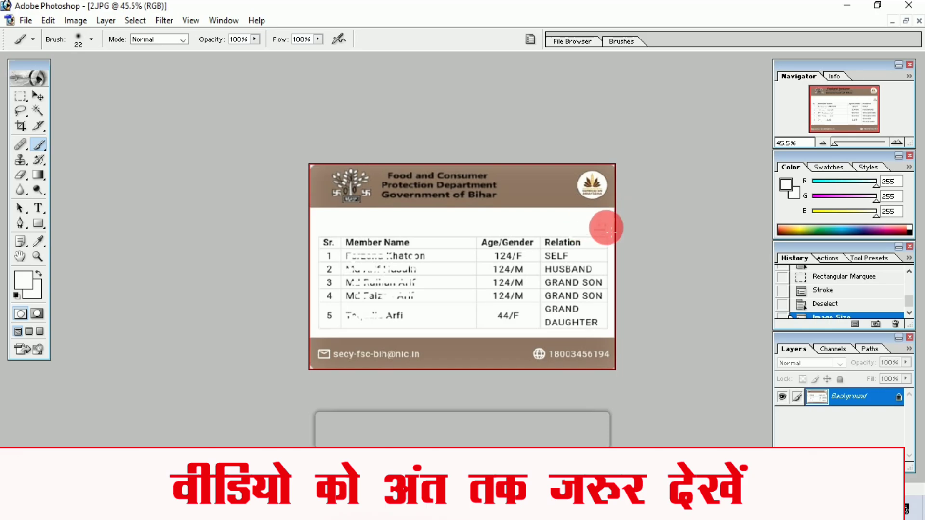
click(602, 225)
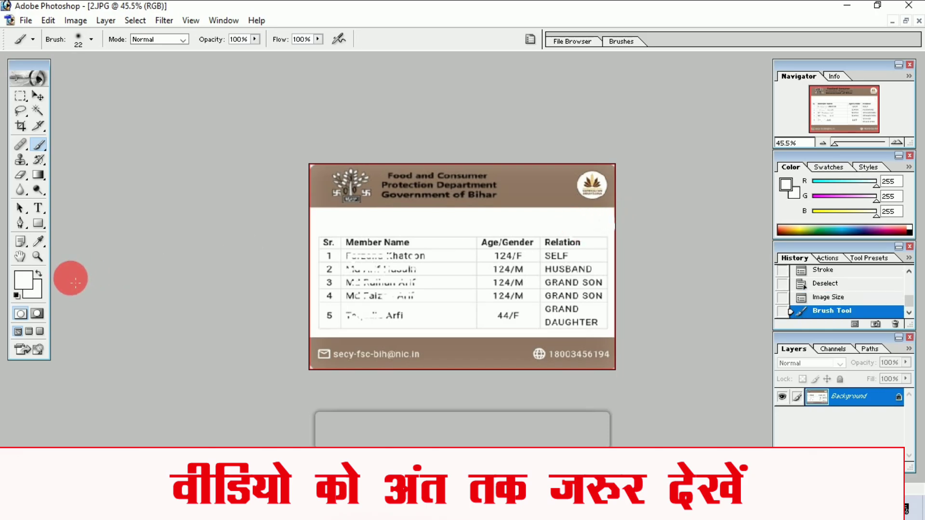
click(38, 242)
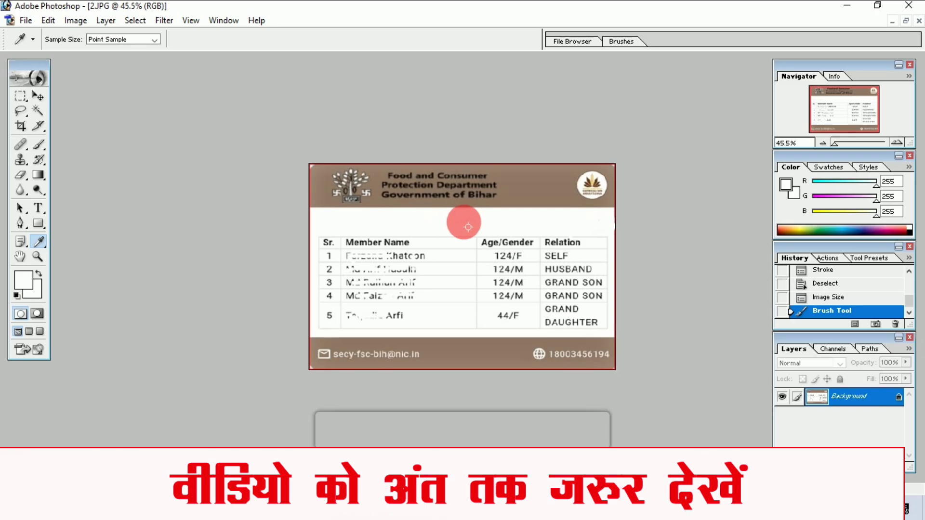
click(42, 146)
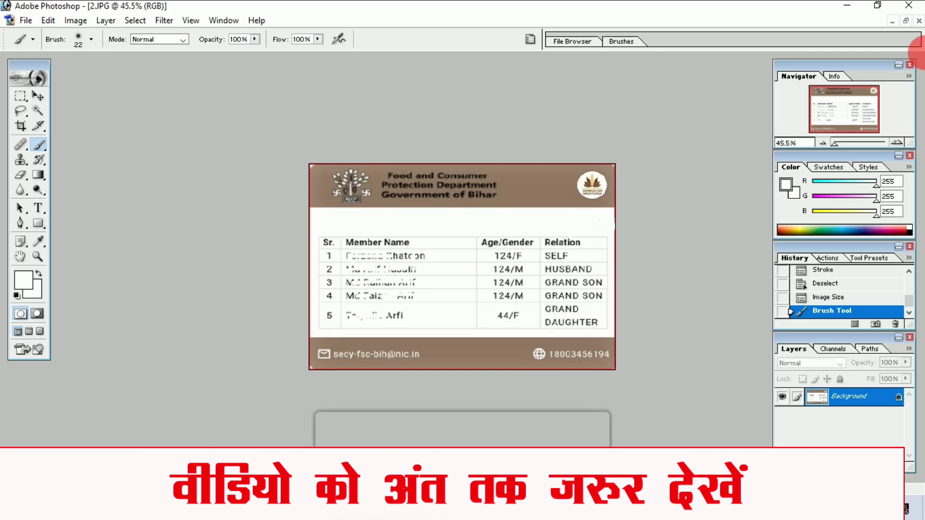
click(906, 21)
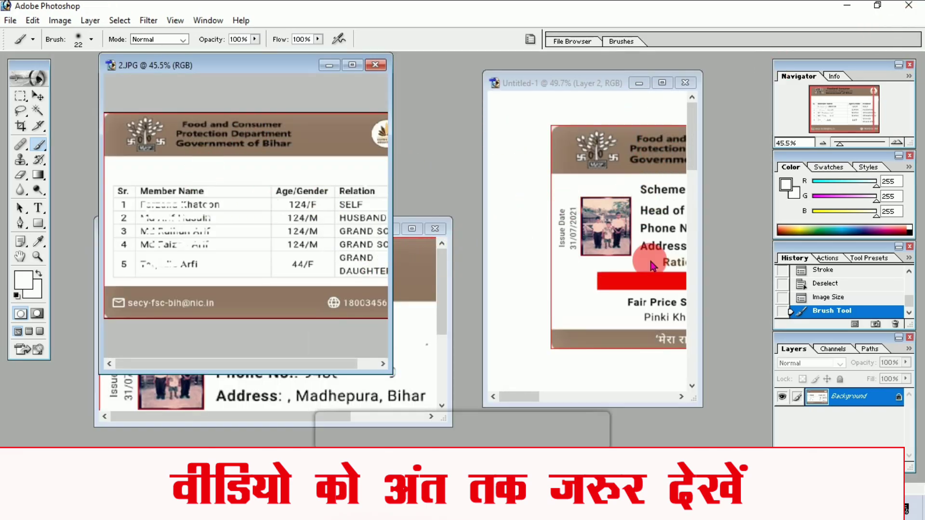
Step: Zoom 2.JPG out to 35% and undo the last white brush stroke
drag(839, 144, 834, 143)
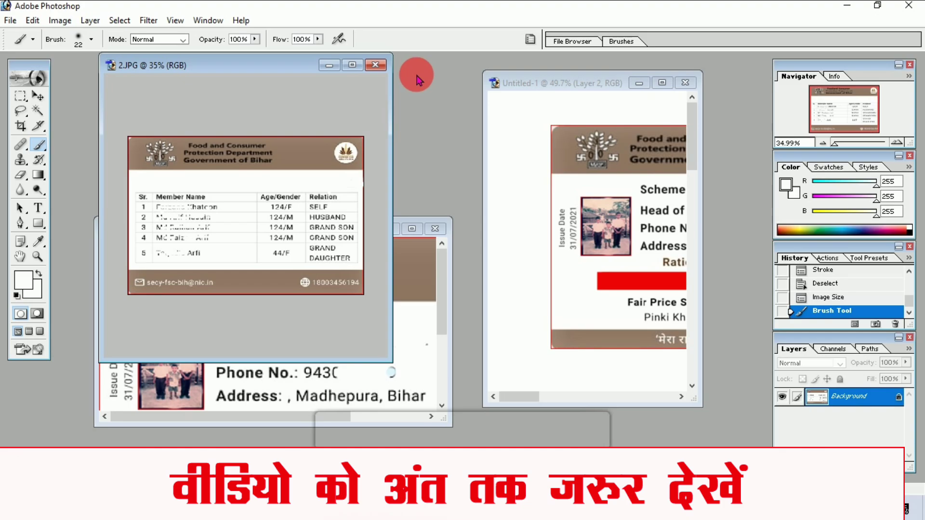
key(ctrl+z)
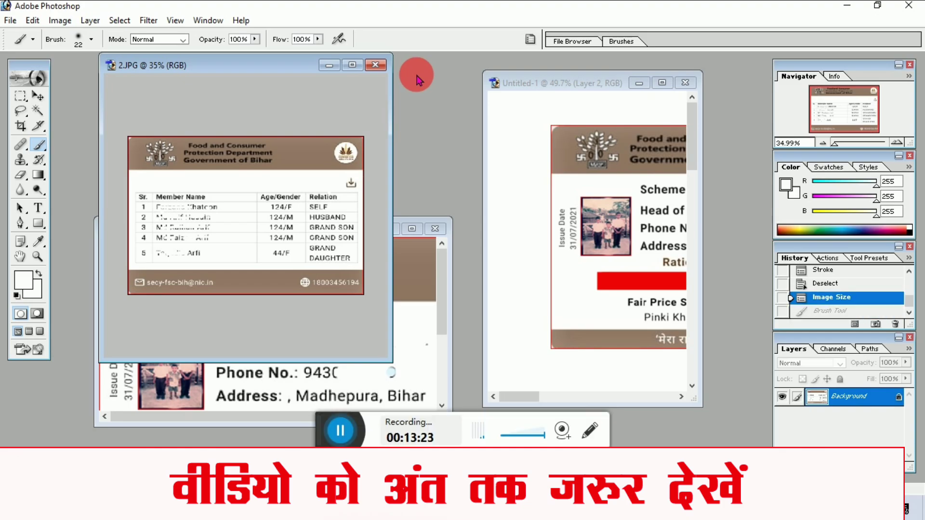